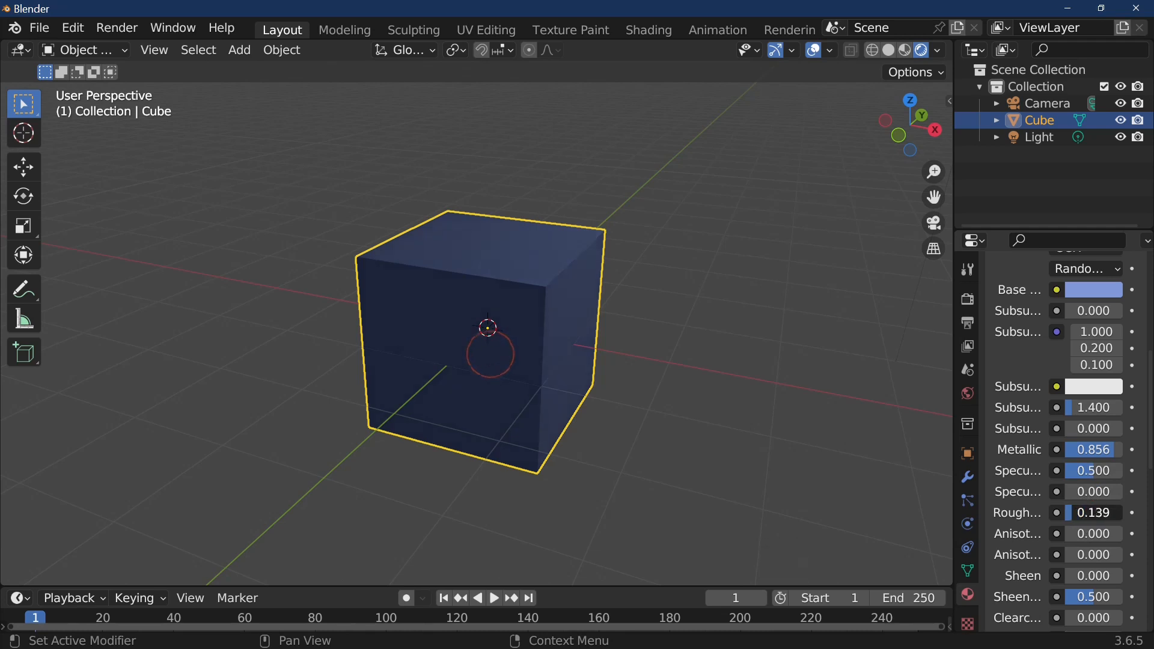
Switch the viewport to Material Preview shading to show the blue metallic cube.
{"action": "middle_click_drag", "start_coordinate": [918, 188], "coordinate": [896, 121]}
{"action": "left_click", "coordinate": [906, 50]}
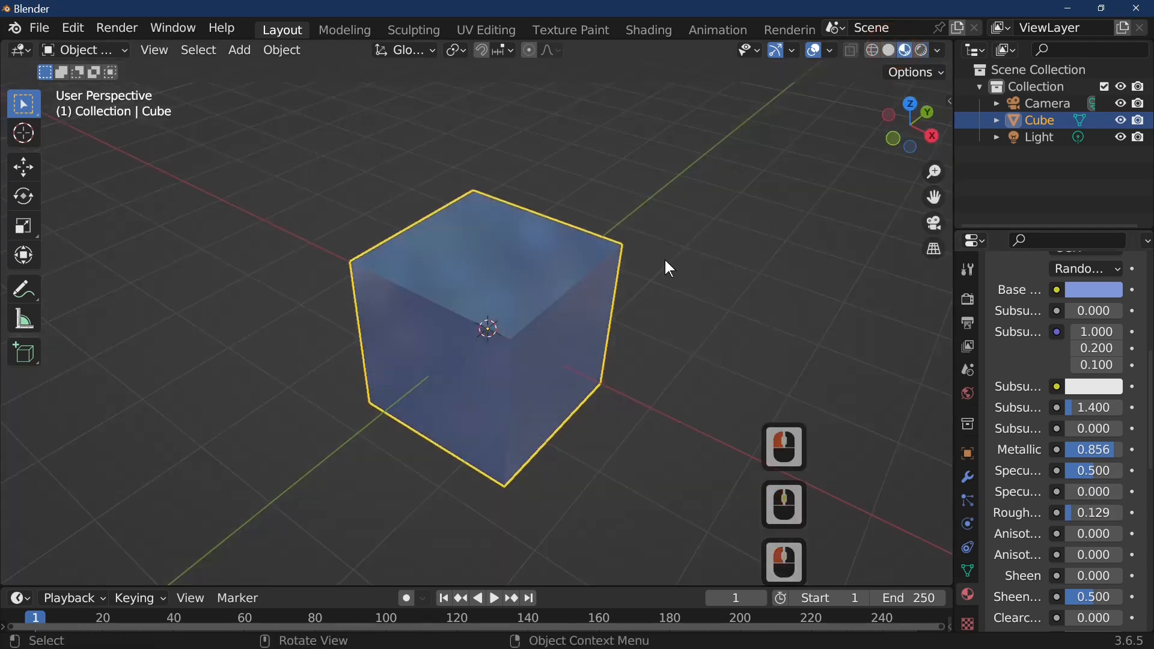
{"action": "middle_click_drag", "start_coordinate": [665, 261], "coordinate": [701, 247]}
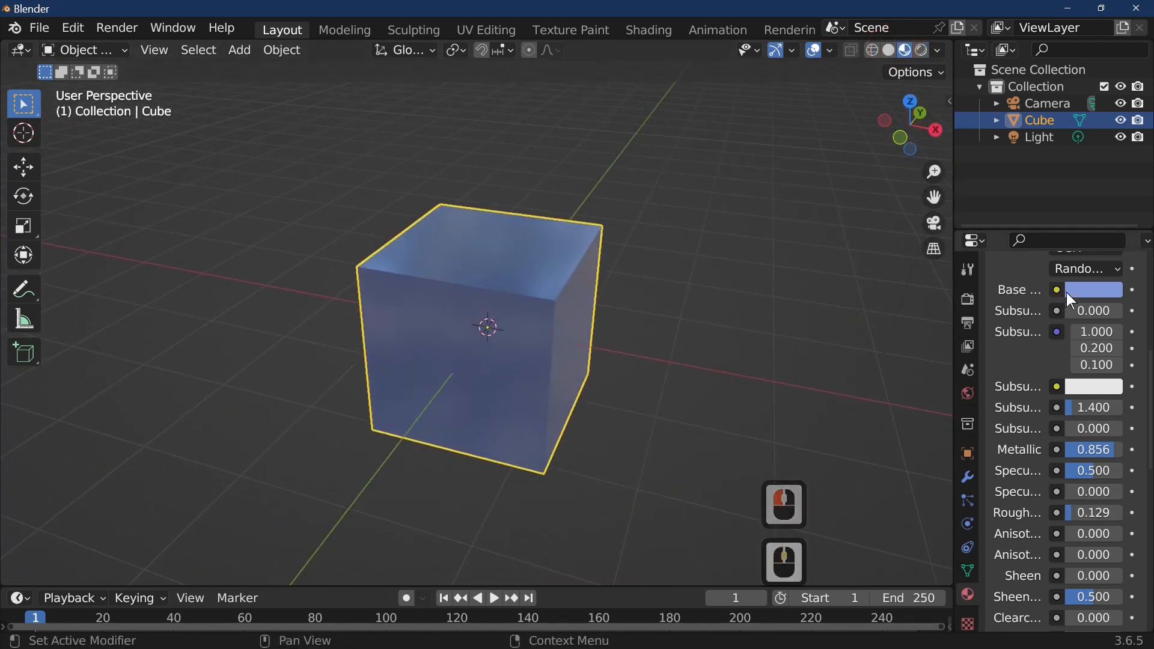
Put a single-user copy of Material.001 in the cube's second material slot and give it a near-black base color.
{"action": "scroll", "coordinate": [1071, 298], "scroll_direction": "up", "scroll_amount": 13}
{"action": "left_click", "coordinate": [1035, 316]}
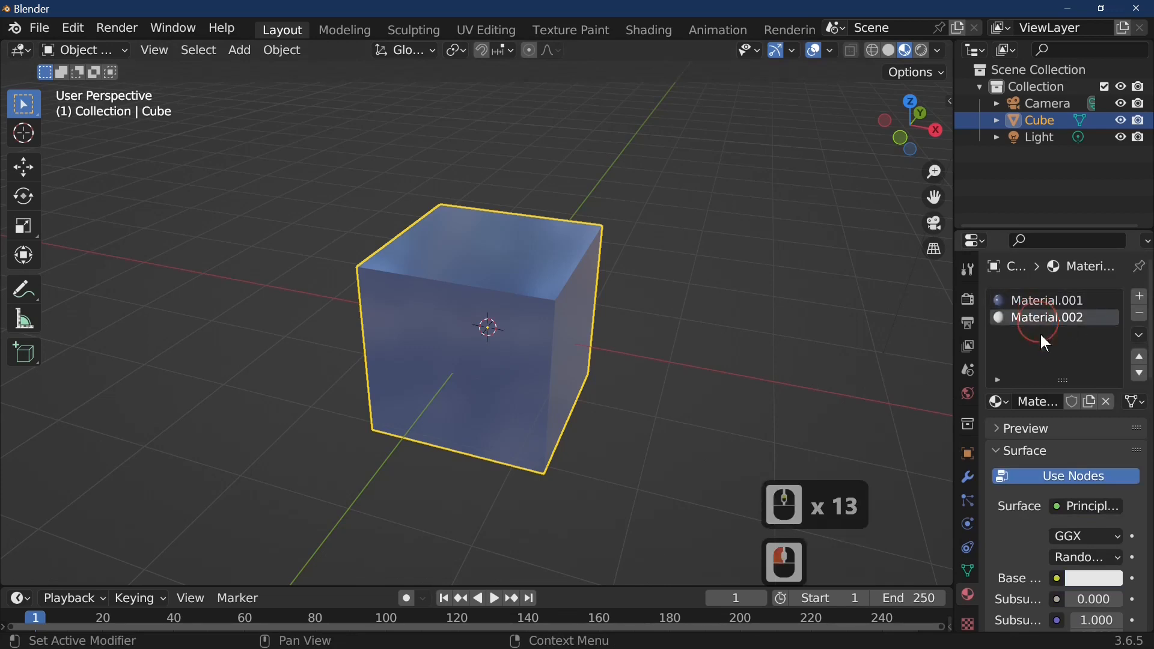
{"action": "left_click", "coordinate": [998, 401]}
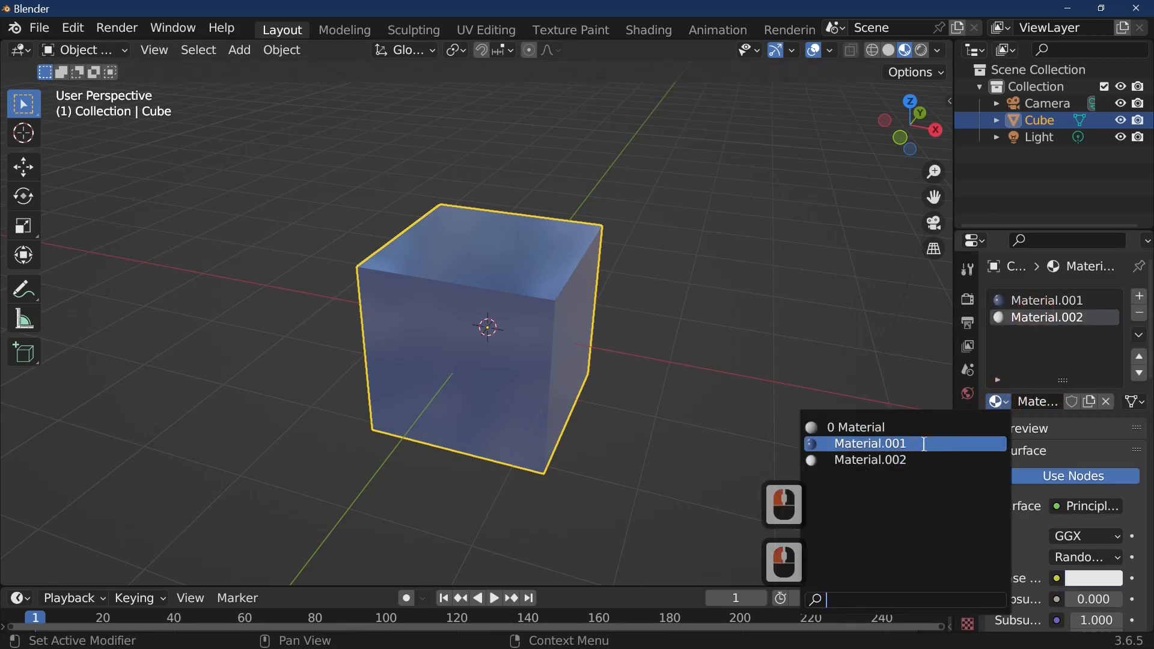
{"action": "left_click", "coordinate": [877, 443]}
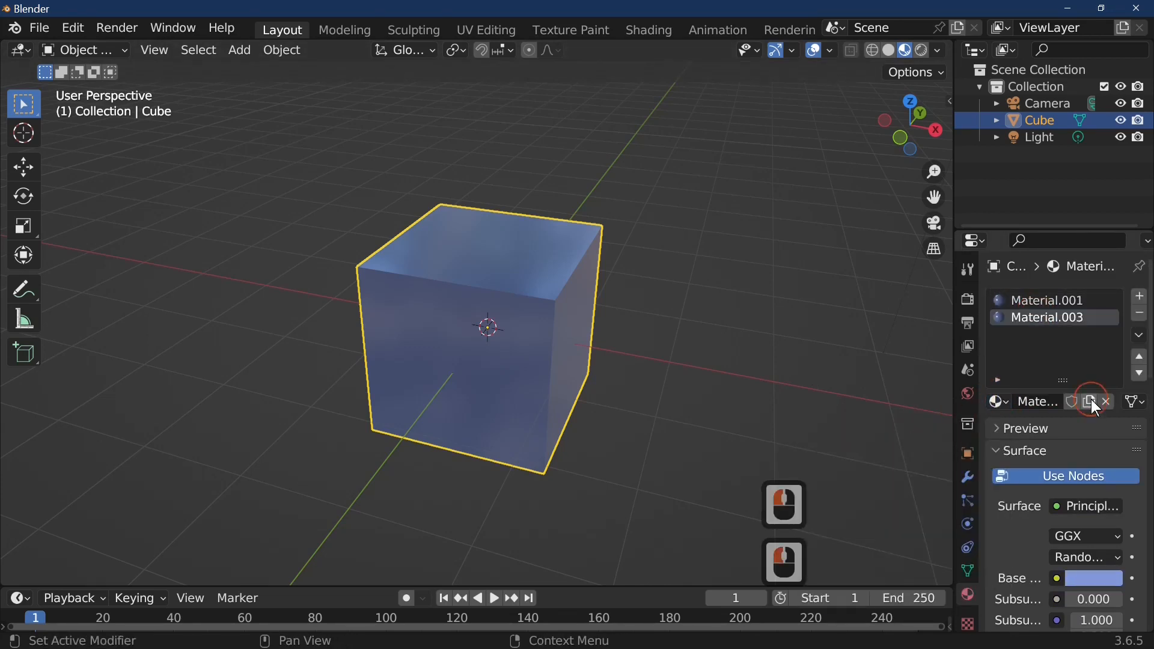
{"action": "scroll", "coordinate": [1108, 534], "scroll_direction": "down", "scroll_amount": 5}
{"action": "left_click", "coordinate": [1094, 458]}
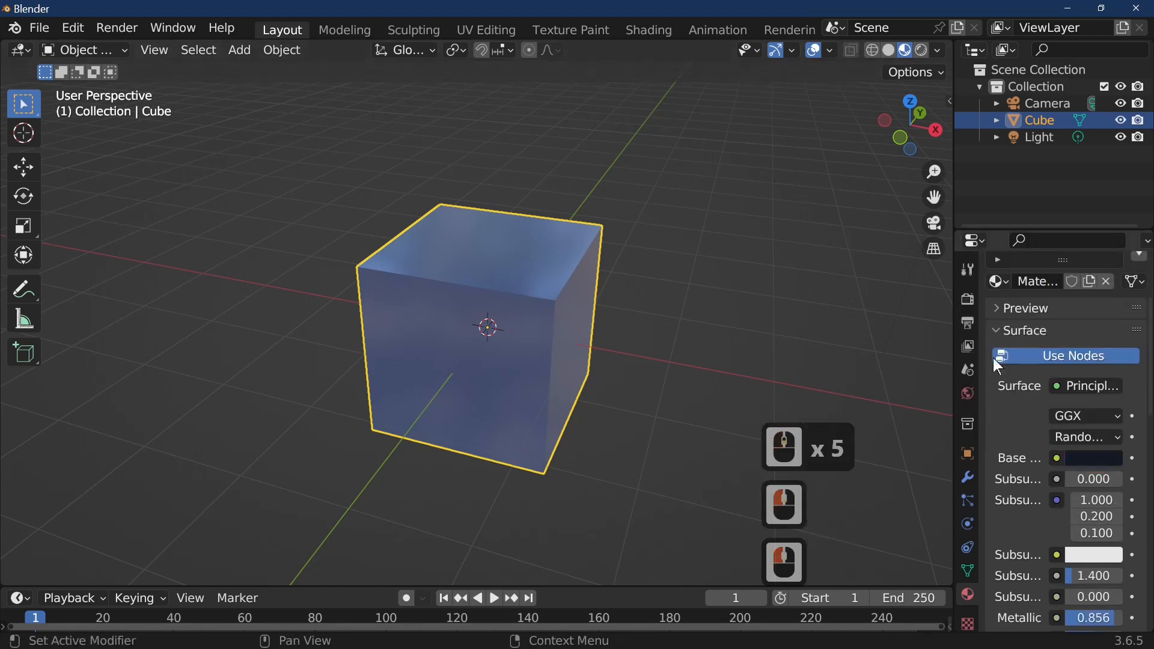
Rename the cube's first material "die" and its second material "dots".
{"action": "scroll", "coordinate": [1028, 316], "scroll_direction": "up", "scroll_amount": 6}
{"action": "double_click", "coordinate": [1027, 299]}
{"action": "type", "text": "die"}
{"action": "left_click", "coordinate": [1029, 317]}
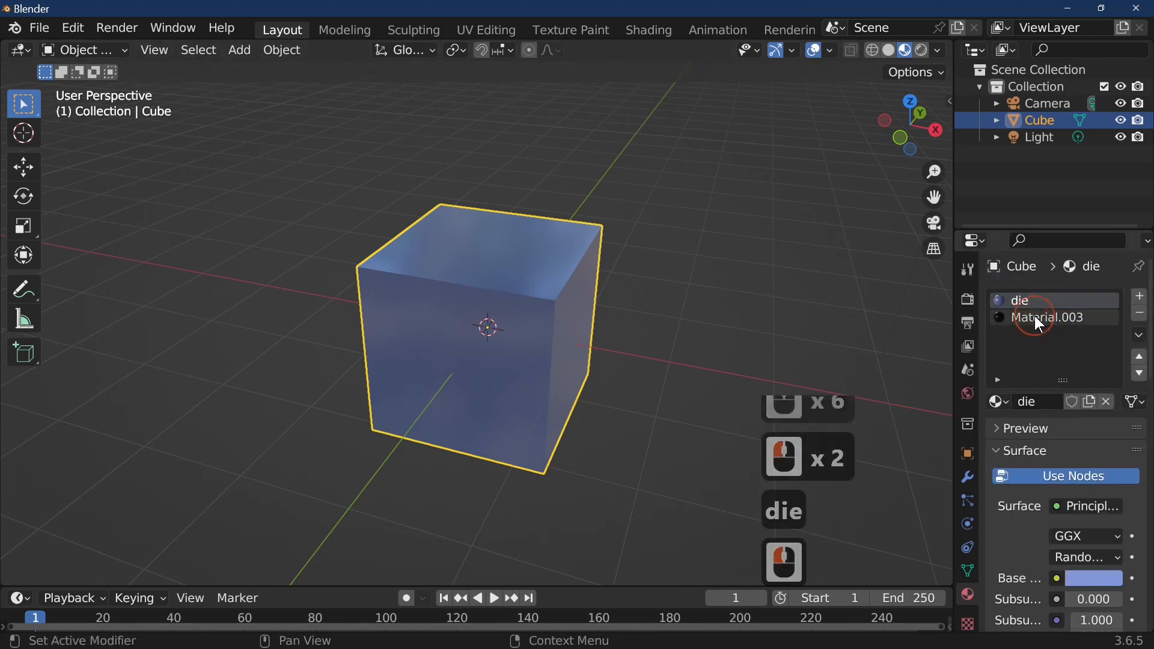
{"action": "double_click", "coordinate": [1028, 317]}
{"action": "type", "text": "dots"}
{"action": "key", "text": "Return"}
In Edit Mode, select the whole cube and bevel its edges with a width of 0.07 m.
{"action": "middle_click_drag", "start_coordinate": [558, 355], "coordinate": [581, 399]}
{"action": "key", "text": "Tab"}
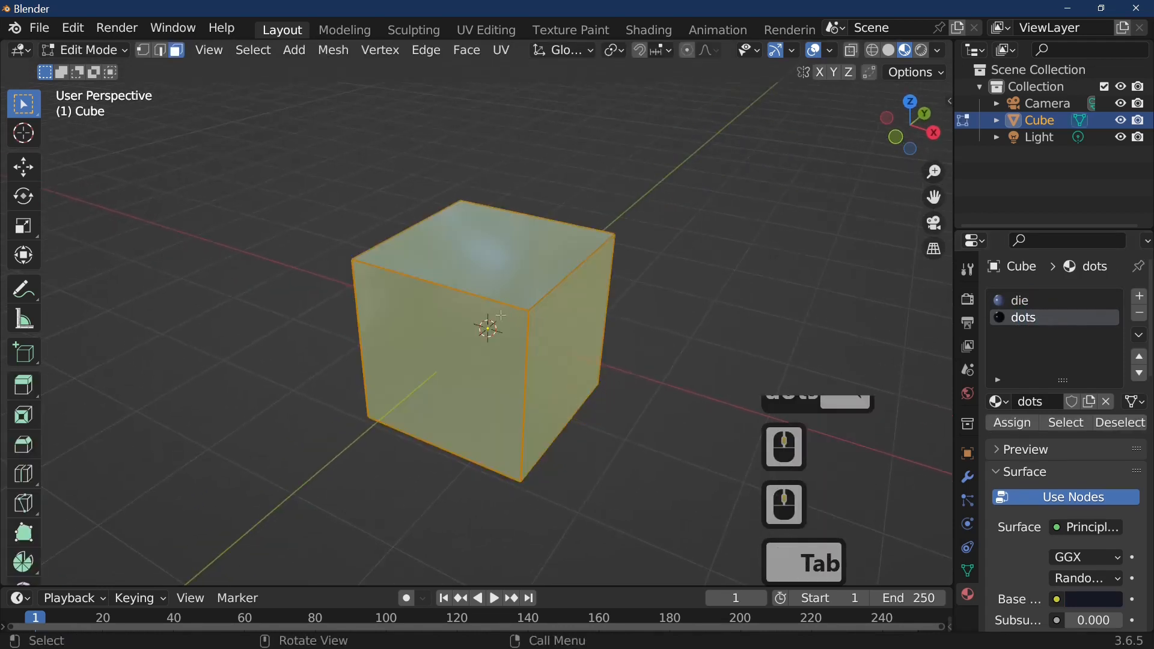
{"action": "left_click", "coordinate": [494, 309]}
{"action": "key", "text": "a"}
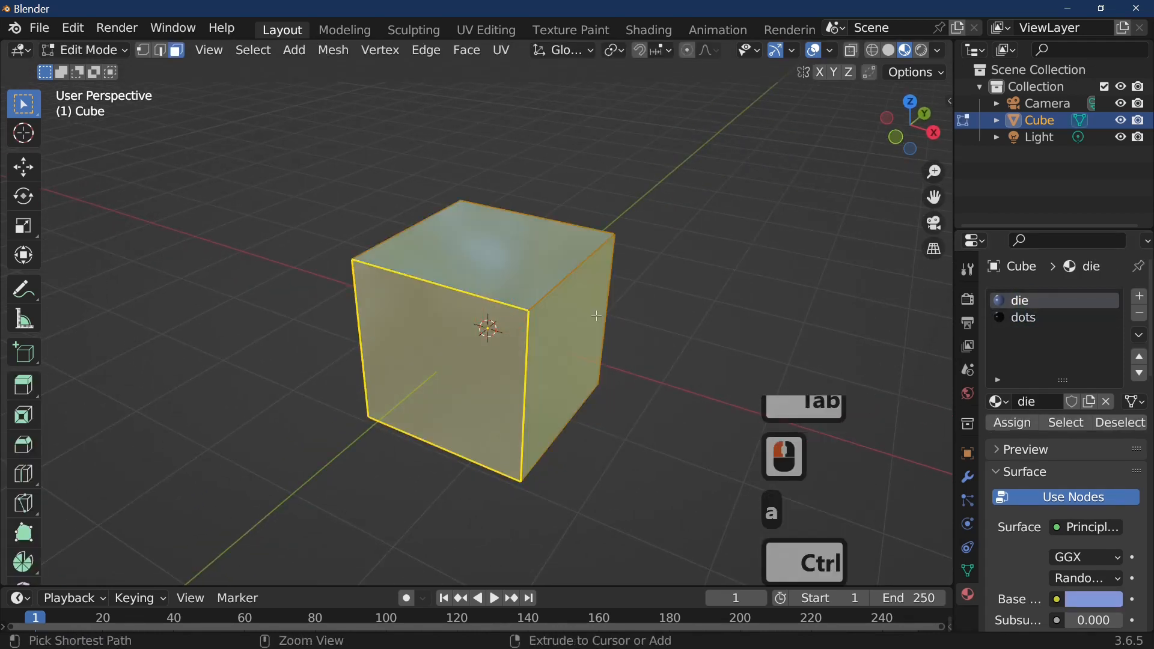
{"action": "key", "text": "ctrl+b"}
{"action": "left_click", "coordinate": [596, 315]}
{"action": "left_click", "coordinate": [124, 570]}
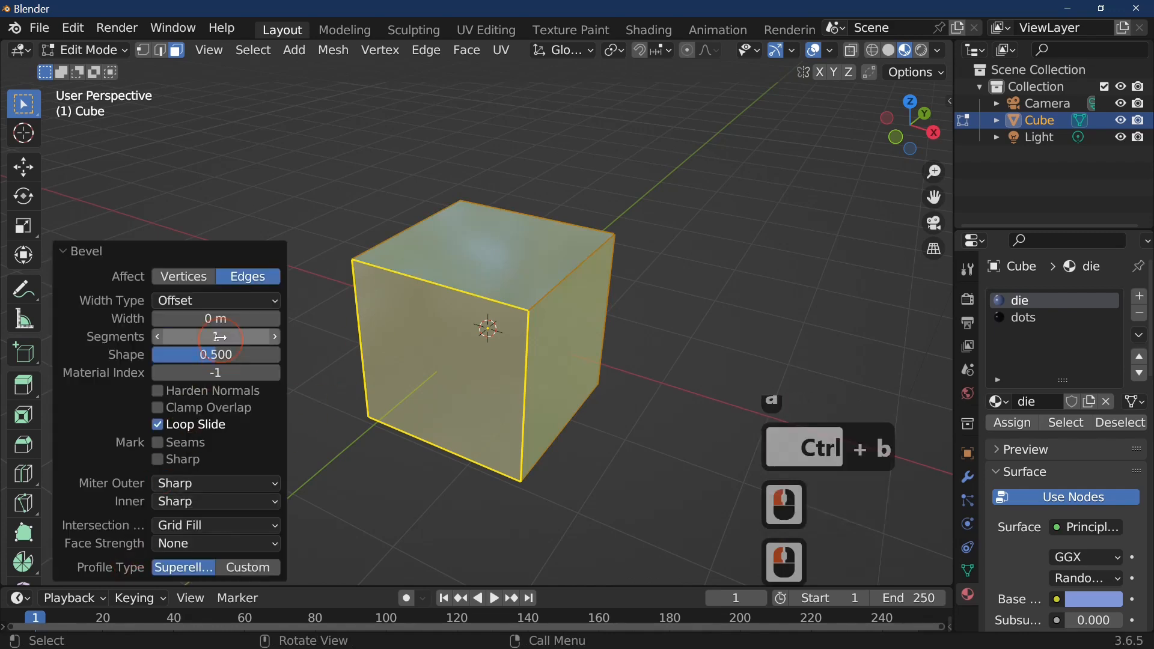
{"action": "left_click", "coordinate": [273, 316]}
{"action": "left_click_drag", "start_coordinate": [272, 316], "coordinate": [423, 314]}
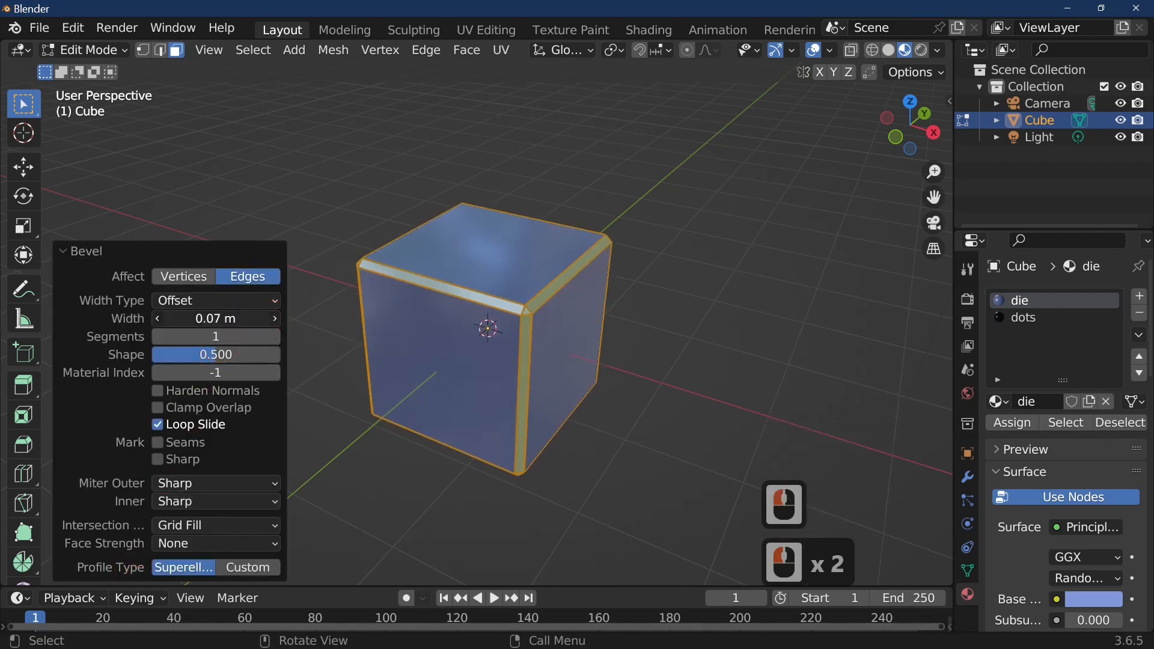
Increase the edge bevel's segments to 5 for rounder edges.
{"action": "left_click", "coordinate": [269, 336]}
{"action": "left_click", "coordinate": [270, 336]}
{"action": "left_click", "coordinate": [269, 336]}
{"action": "left_click", "coordinate": [269, 336]}
{"action": "left_click", "coordinate": [269, 336]}
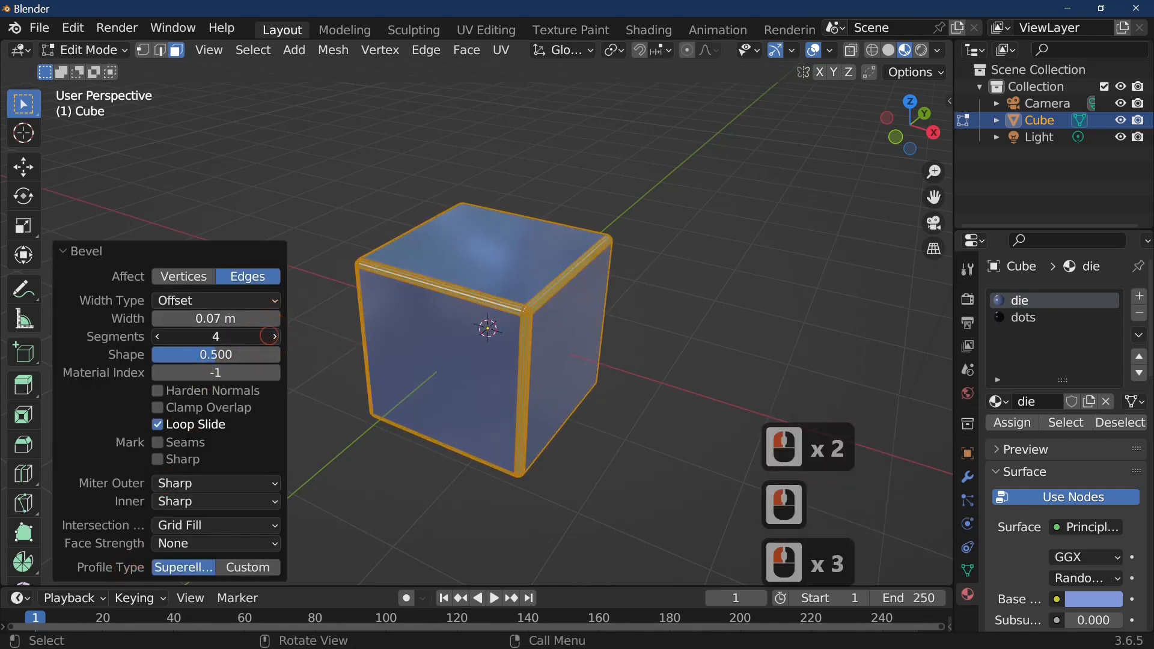
Return to Object Mode and apply Shade Auto Smooth to the beveled cube.
{"action": "middle_click_drag", "start_coordinate": [618, 374], "coordinate": [458, 347]}
{"action": "key", "text": "Tab"}
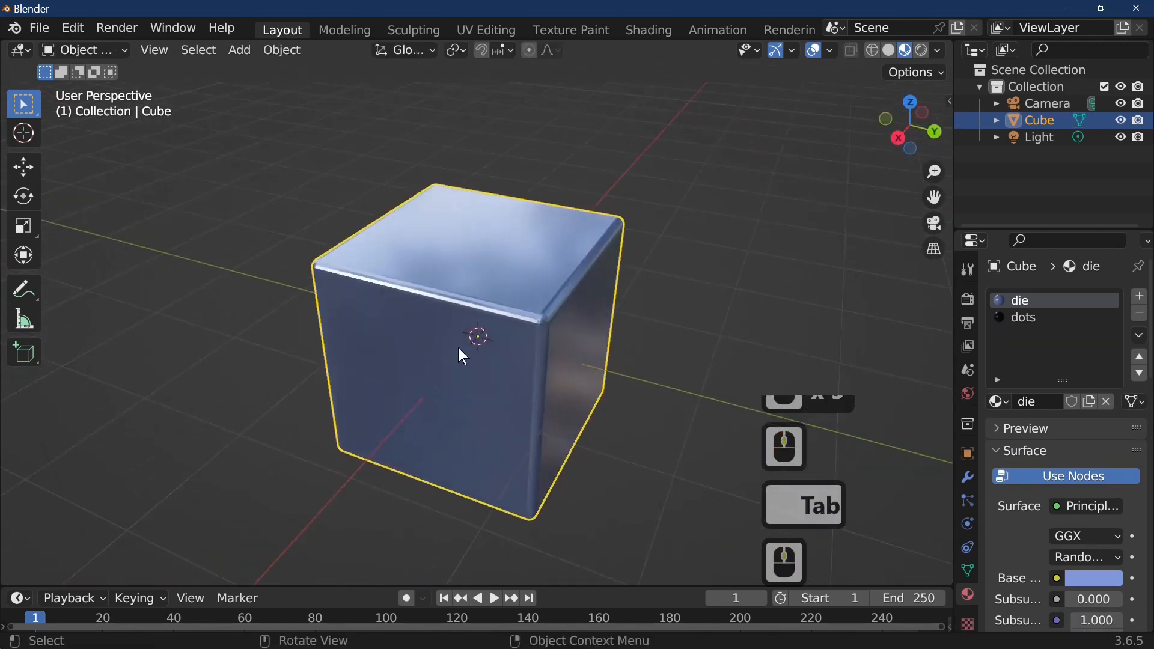
{"action": "right_click", "coordinate": [463, 344]}
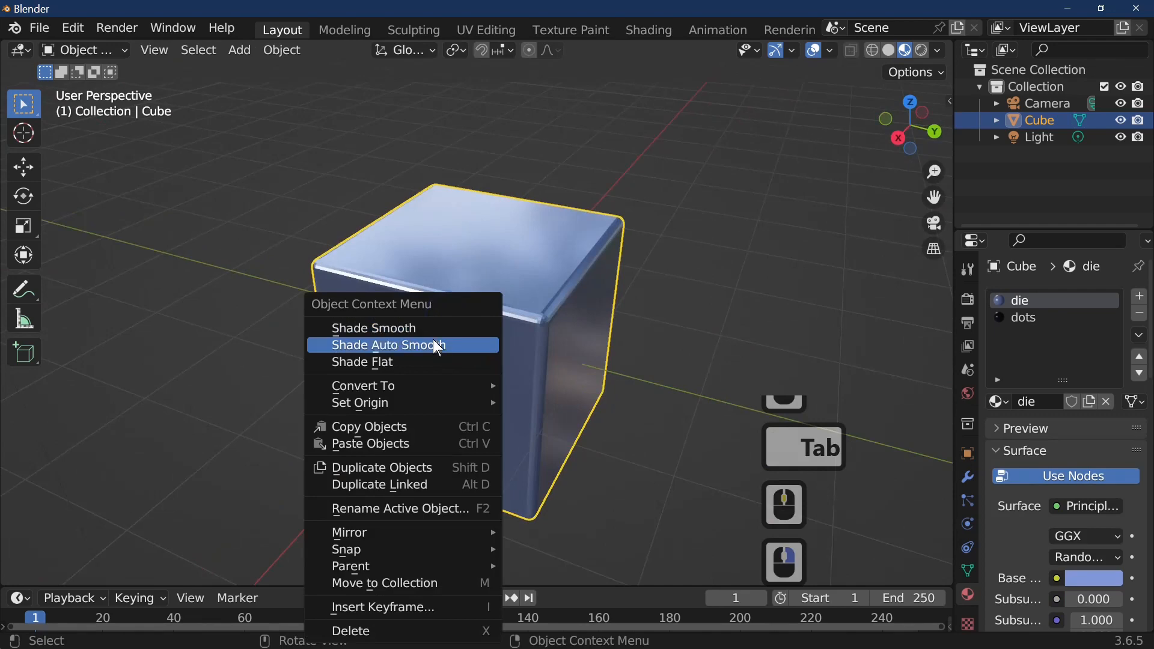
{"action": "left_click", "coordinate": [442, 345]}
In Edit Mode, add three evenly spaced loop cuts running over the top and along the Y direction of the cube.
{"action": "middle_click_drag", "start_coordinate": [515, 362], "coordinate": [681, 364]}
{"action": "key", "text": "Tab"}
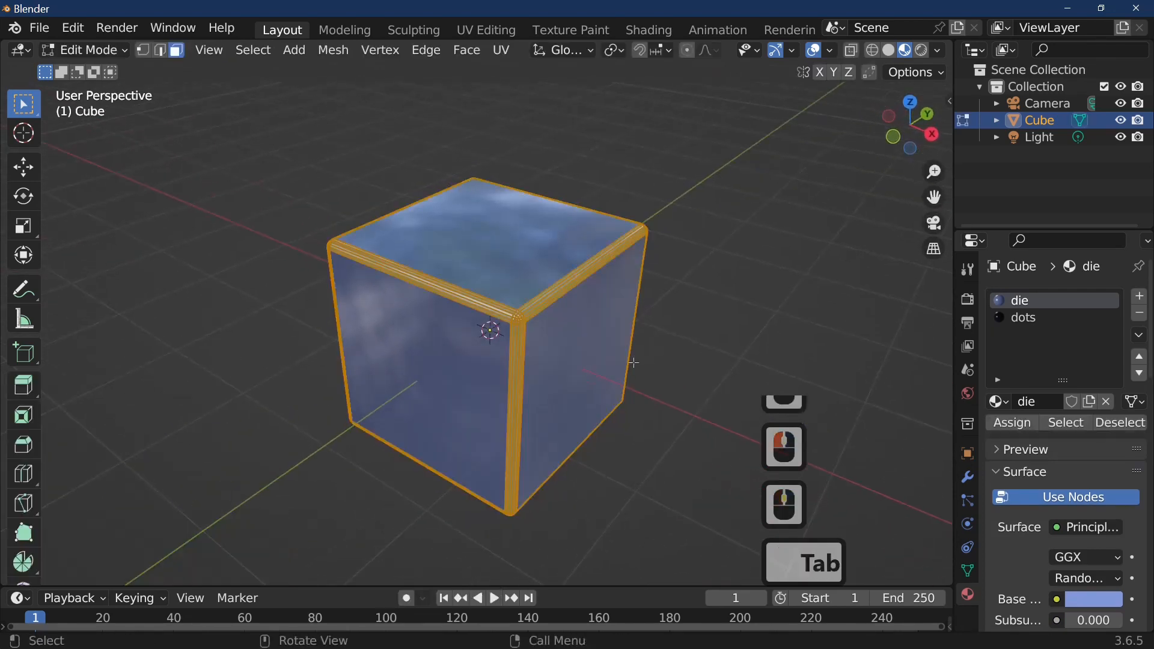
{"action": "left_click", "coordinate": [482, 297]}
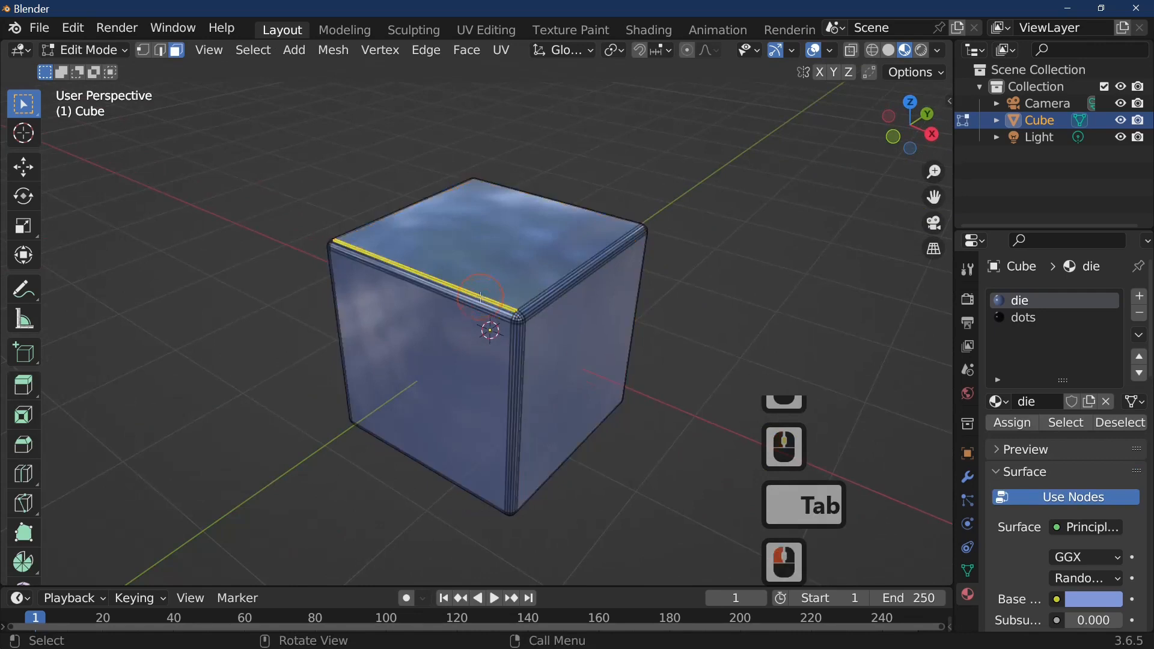
{"action": "key", "text": "ctrl"}
{"action": "key", "text": "ctrl+r"}
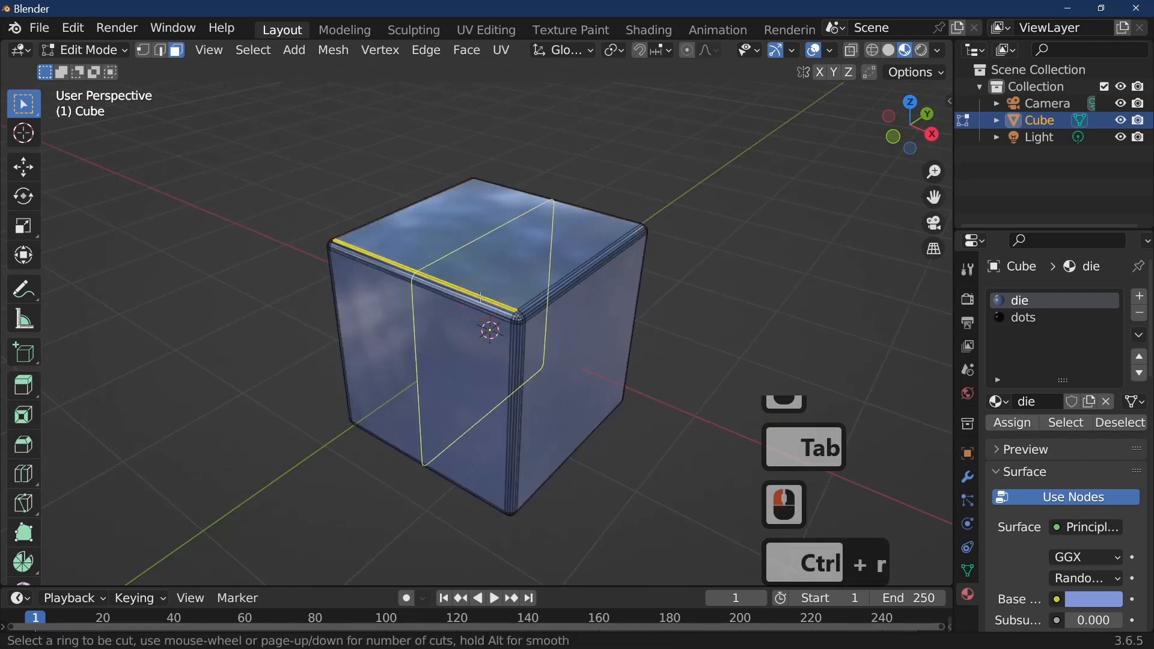
{"action": "scroll", "coordinate": [481, 297], "scroll_direction": "up", "scroll_amount": 1}
{"action": "scroll", "coordinate": [481, 297], "scroll_direction": "up", "scroll_amount": 1}
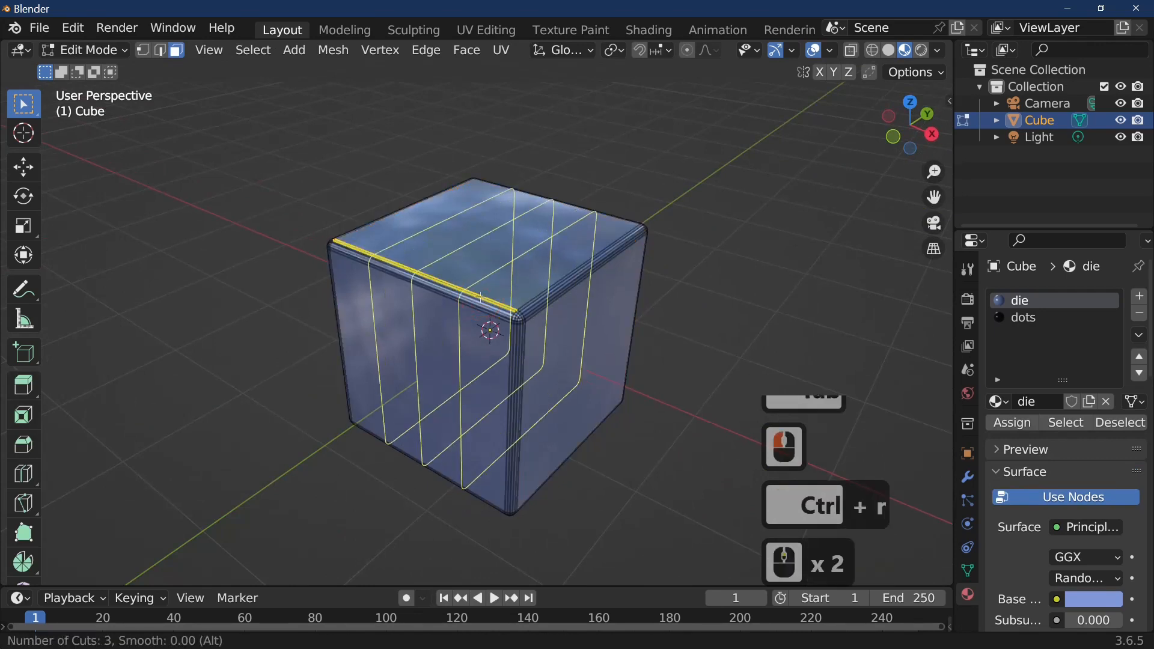
{"action": "left_click", "coordinate": [480, 296]}
{"action": "left_click", "coordinate": [488, 308]}
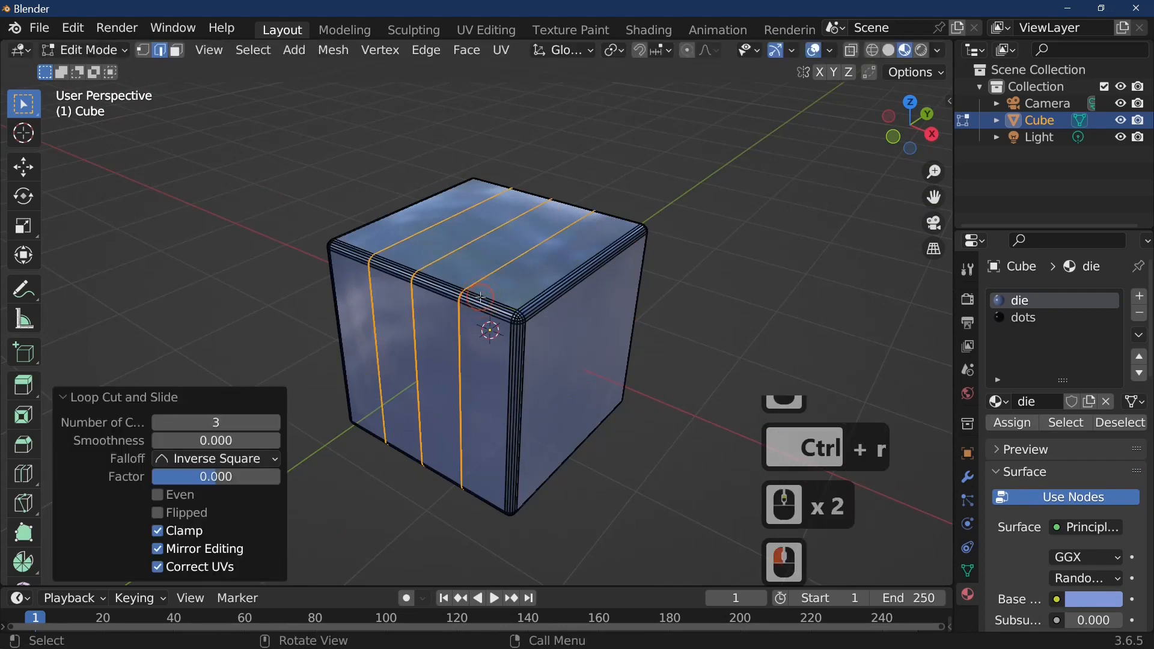
Add three evenly spaced loop cuts perpendicular to the first set, dividing the top face into a four-by-four grid.
{"action": "left_click", "coordinate": [564, 279]}
{"action": "key", "text": "ctrl+r"}
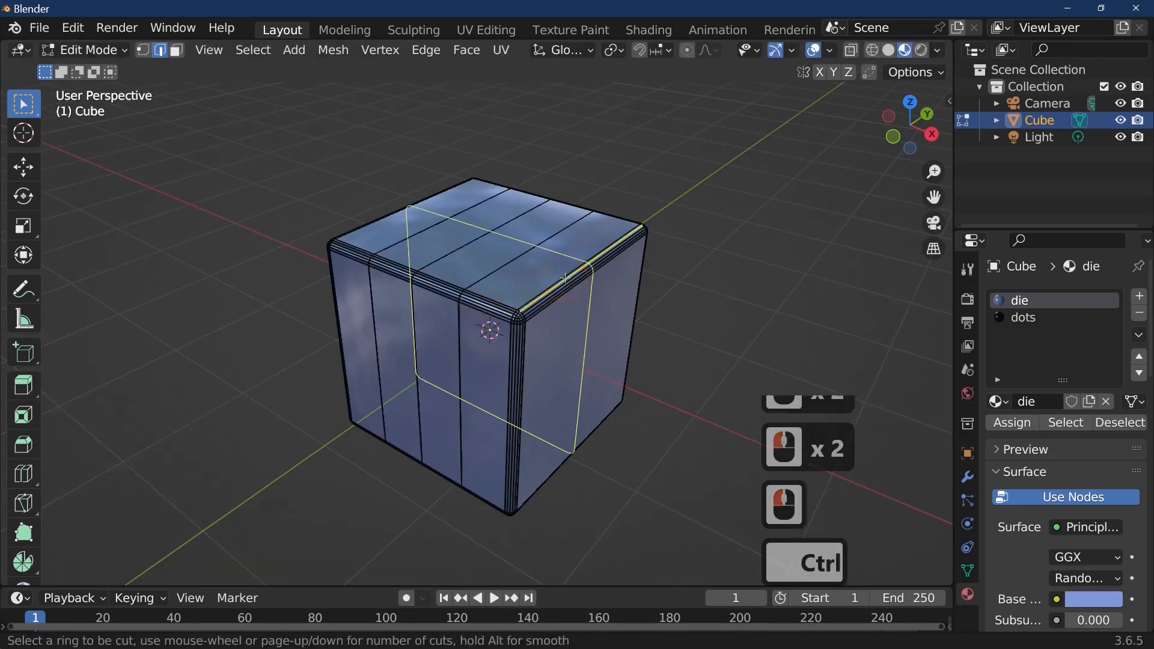
{"action": "scroll", "coordinate": [565, 278], "scroll_direction": "up", "scroll_amount": 1}
{"action": "scroll", "coordinate": [565, 278], "scroll_direction": "up", "scroll_amount": 1}
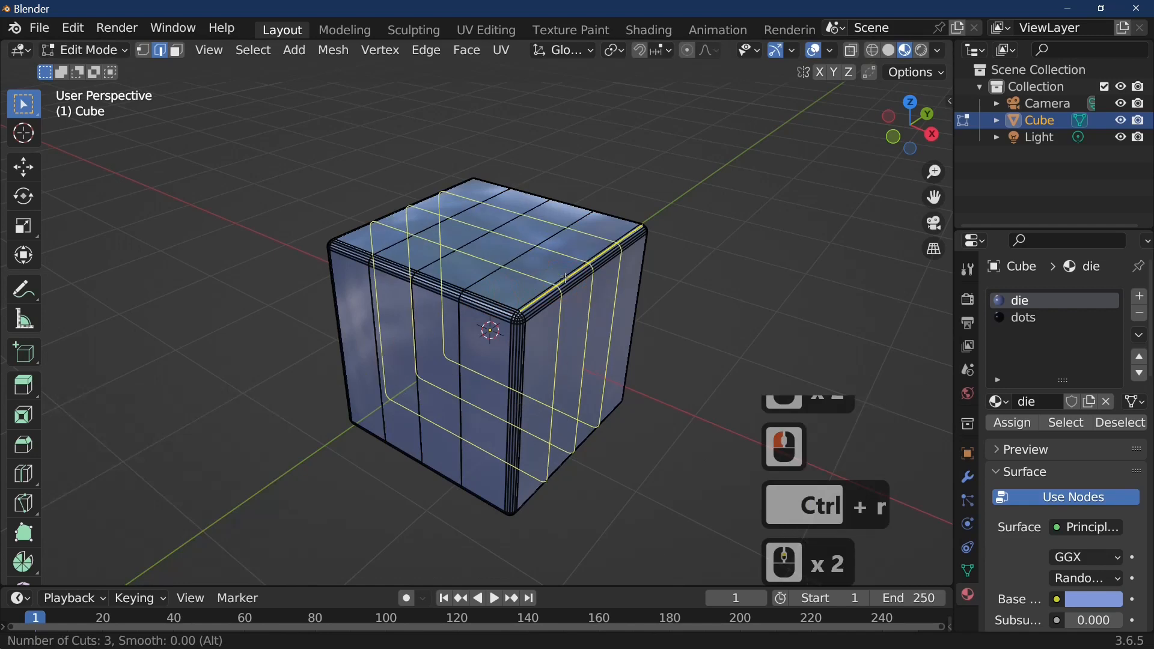
{"action": "left_click", "coordinate": [565, 279]}
Add three evenly spaced horizontal loop cuts around the cube's side faces.
{"action": "left_click", "coordinate": [581, 323]}
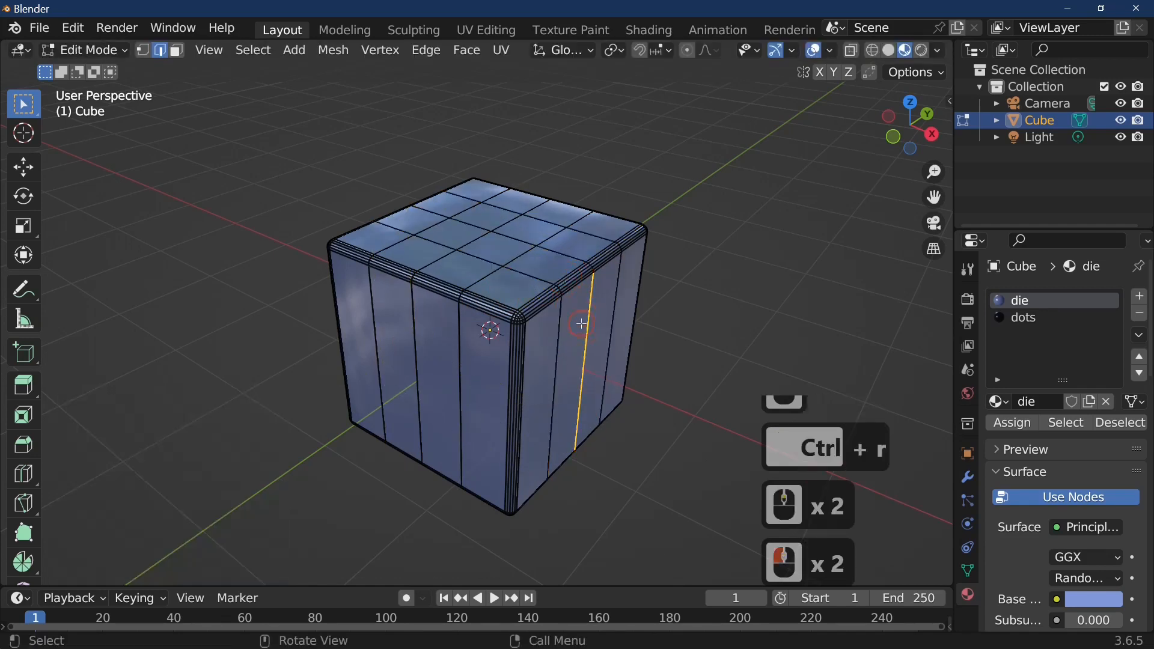
{"action": "key", "text": "ctrl"}
{"action": "key", "text": "ctrl+r"}
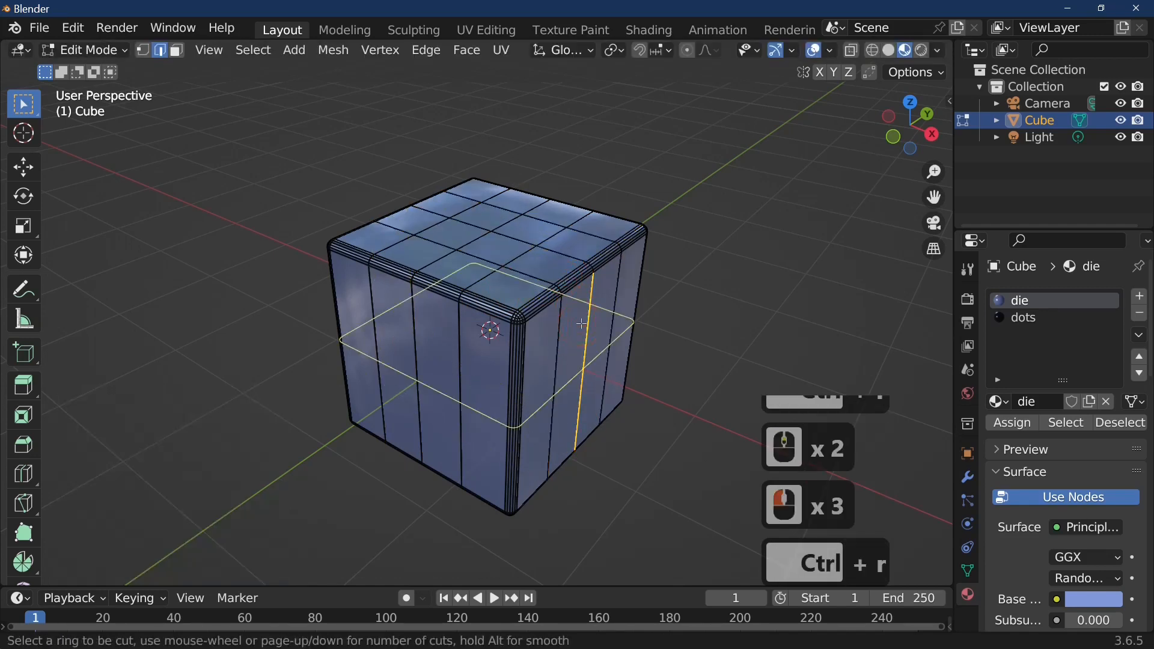
{"action": "scroll", "coordinate": [581, 323], "scroll_direction": "up", "scroll_amount": 1}
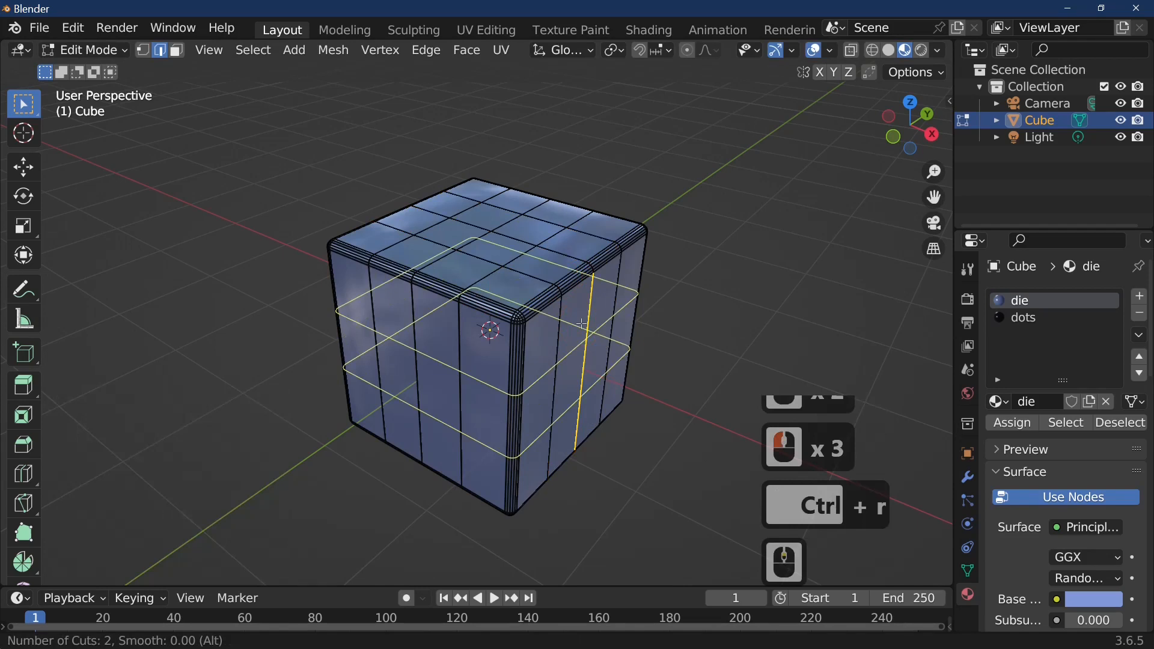
{"action": "scroll", "coordinate": [581, 324], "scroll_direction": "up", "scroll_amount": 1}
{"action": "left_click", "coordinate": [581, 324]}
{"action": "left_click", "coordinate": [582, 325]}
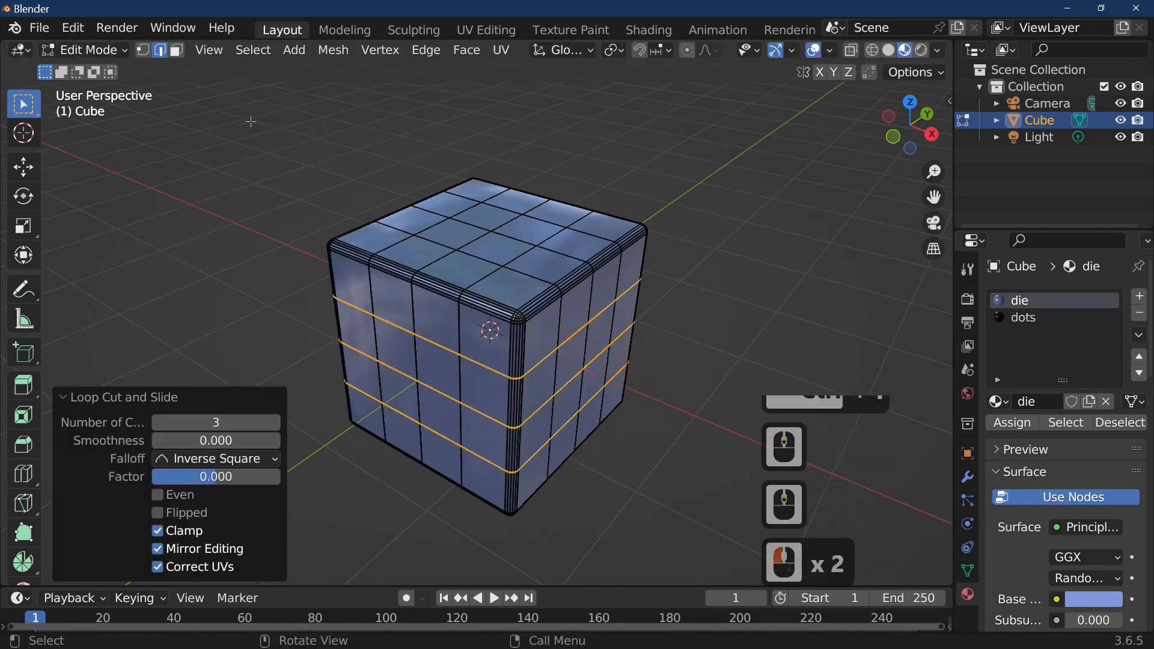
In vertex selection mode, select the top face's center vertex and two rows of three grid vertices on the bottom face.
{"action": "left_click", "coordinate": [144, 50]}
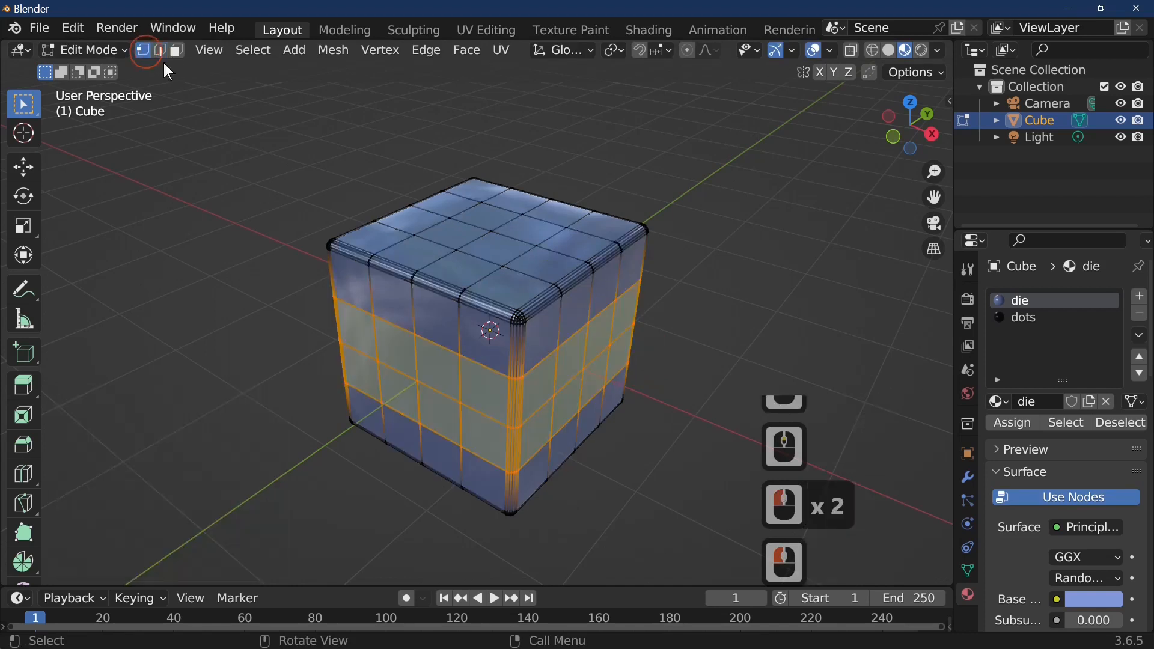
{"action": "left_click", "coordinate": [490, 231]}
{"action": "middle_click_drag", "start_coordinate": [597, 287], "coordinate": [582, 98]}
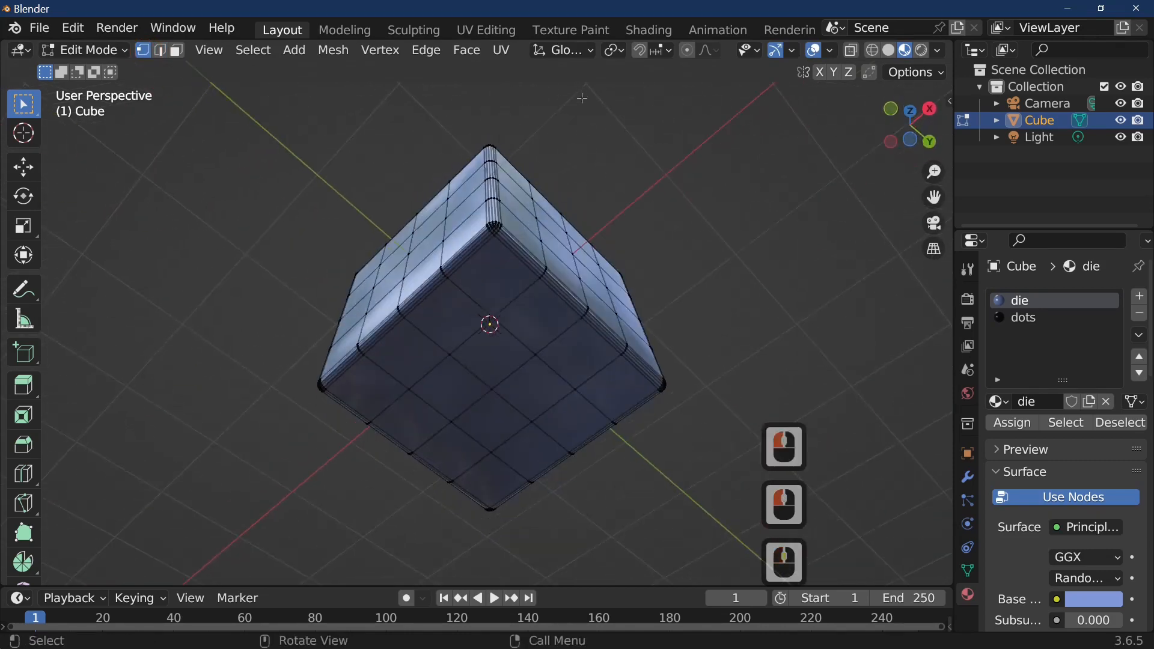
{"action": "right_click", "coordinate": [438, 373], "text": "shift"}
{"action": "right_click", "coordinate": [468, 357], "text": "shift"}
{"action": "right_click_drag", "start_coordinate": [468, 357], "coordinate": [498, 460], "text": "shift"}
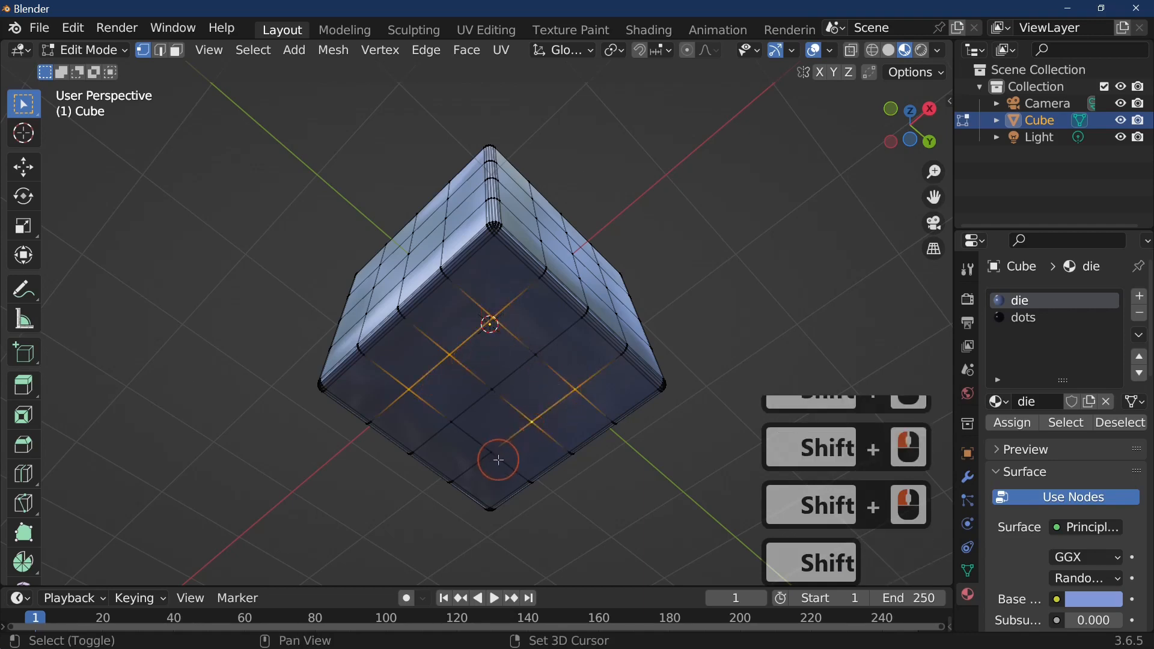
{"action": "left_click", "coordinate": [495, 460], "text": "shift"}
Add the four outer grid intersections on the +X side face to the vertex selection.
{"action": "middle_click_drag", "start_coordinate": [643, 381], "coordinate": [595, 471]}
{"action": "left_click", "coordinate": [454, 396], "text": "shift"}
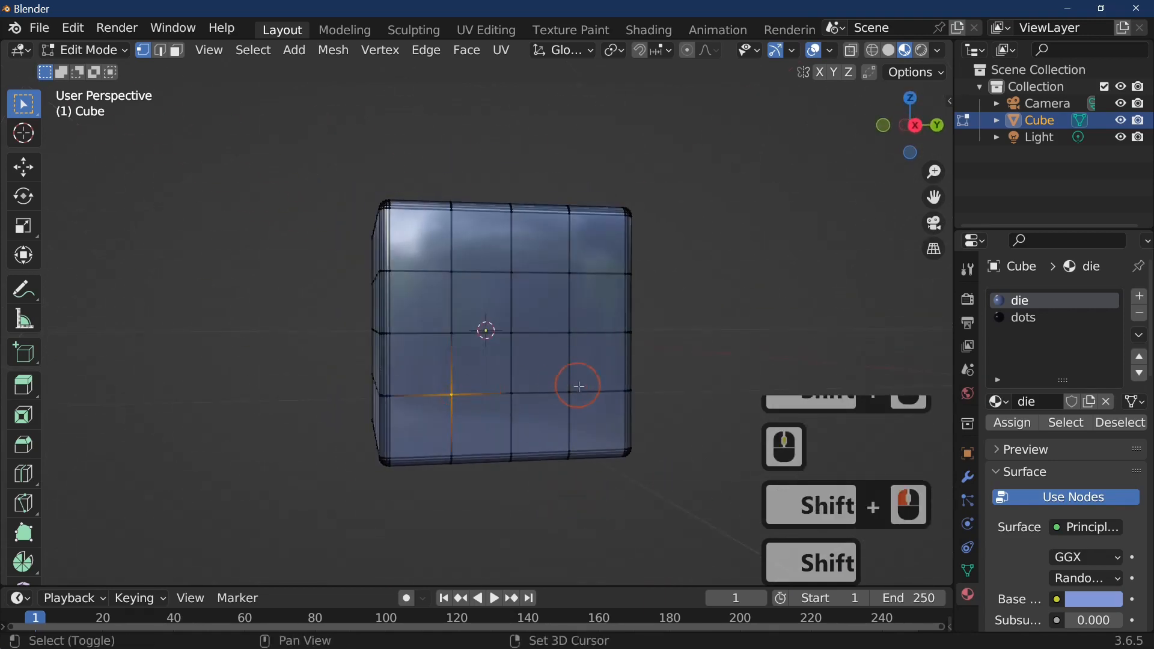
{"action": "left_click", "coordinate": [576, 386], "text": "shift"}
{"action": "left_click", "coordinate": [558, 270], "text": "shift"}
{"action": "left_click", "coordinate": [455, 274], "text": "shift"}
Extend the selection with three diagonal grid vertices on the -X face and two diagonally opposite ones on the -Y face.
{"action": "middle_click_drag", "start_coordinate": [703, 352], "coordinate": [309, 358]}
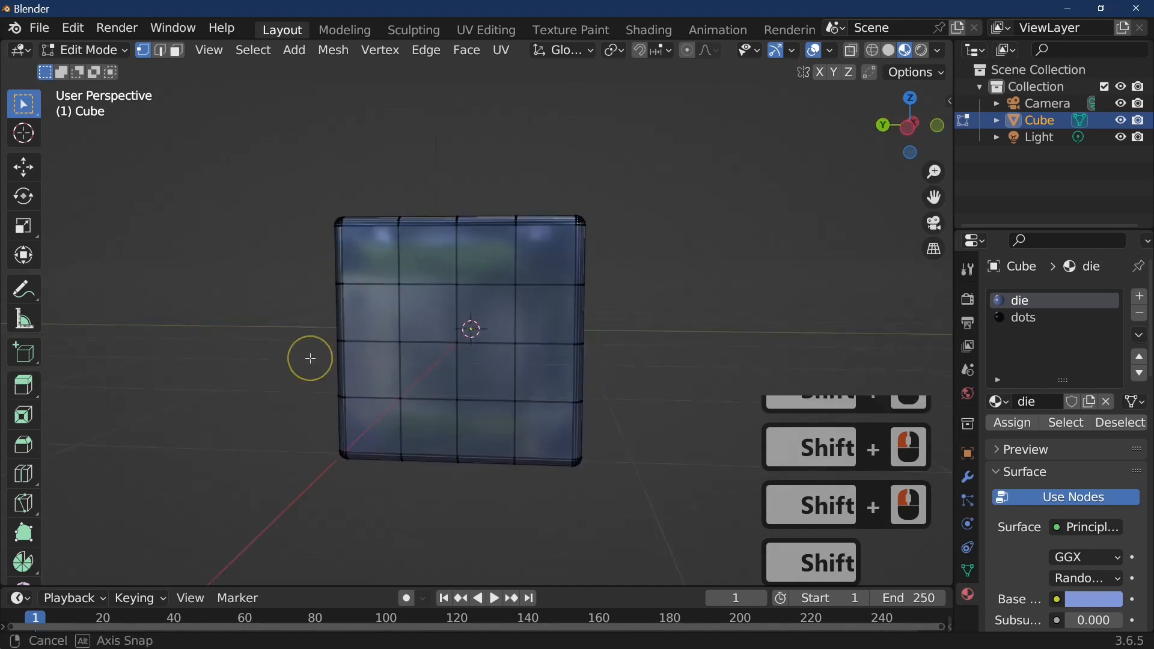
{"action": "left_click", "coordinate": [410, 285], "text": "shift"}
{"action": "left_click", "coordinate": [464, 352], "text": "shift"}
{"action": "left_click", "coordinate": [514, 398], "text": "shift"}
{"action": "middle_click_drag", "start_coordinate": [637, 394], "coordinate": [470, 415]}
{"action": "left_click", "coordinate": [449, 414], "text": "shift"}
{"action": "left_click", "coordinate": [564, 297], "text": "shift"}
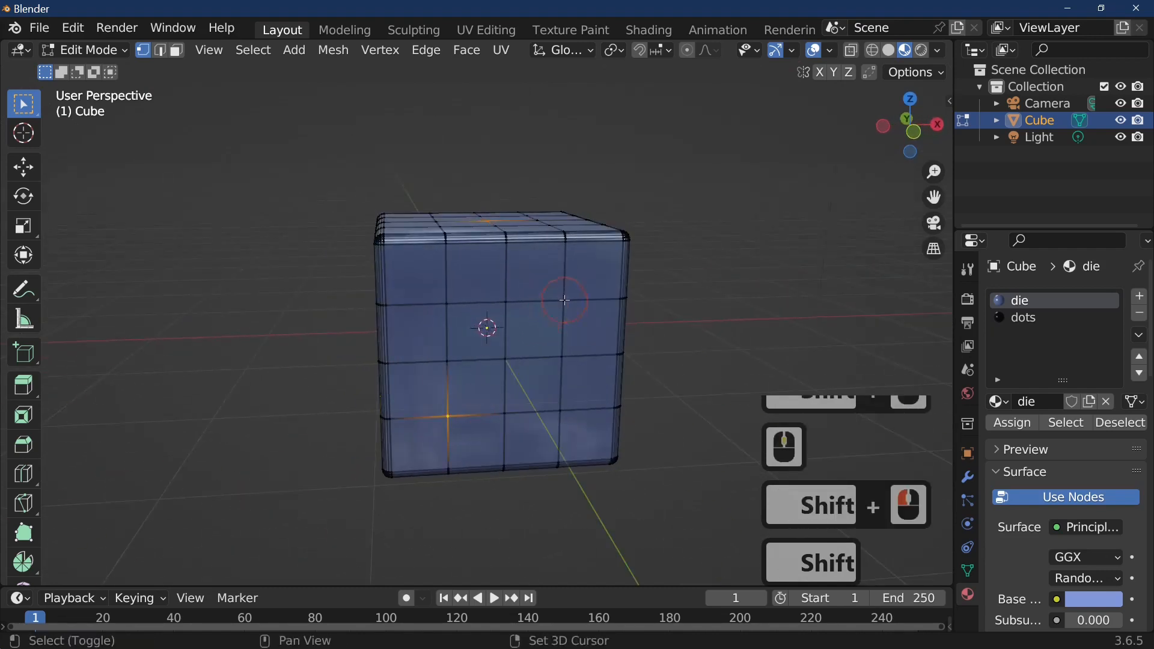
Add the center and four outer grid intersections on the +Y side face to the vertex selection.
{"action": "middle_click_drag", "start_coordinate": [700, 327], "coordinate": [360, 379]}
{"action": "left_click", "coordinate": [404, 325], "text": "shift"}
{"action": "left_click", "coordinate": [466, 379], "text": "shift"}
{"action": "left_click", "coordinate": [527, 324], "text": "shift"}
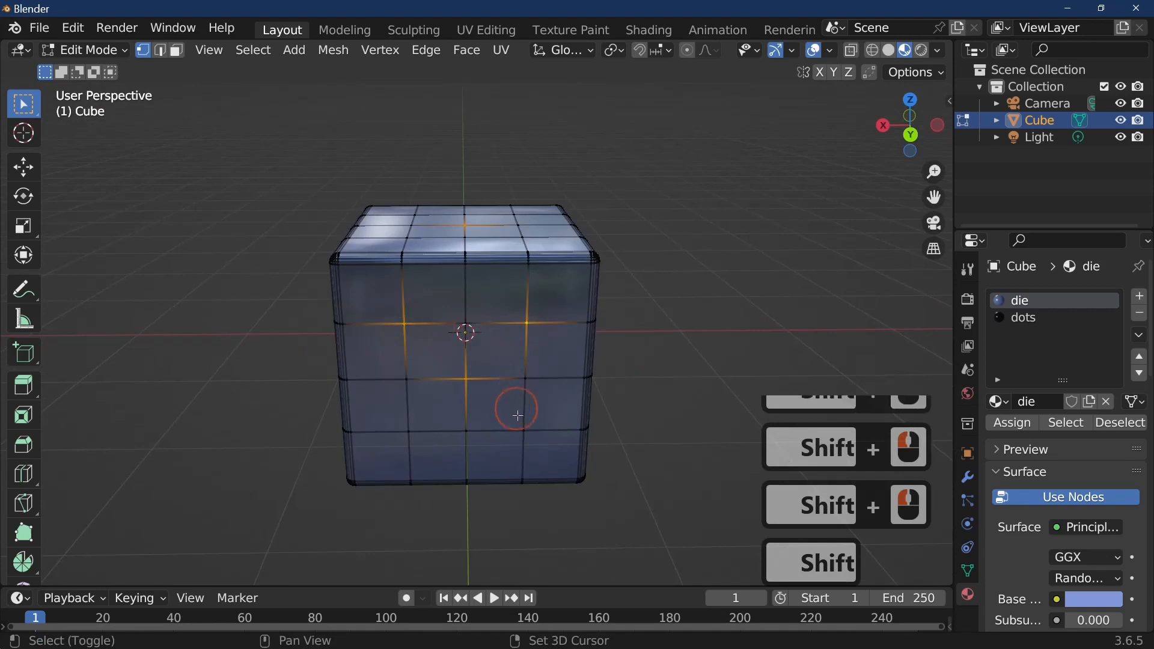
{"action": "left_click", "coordinate": [524, 431], "text": "shift"}
{"action": "left_click", "coordinate": [429, 431], "text": "shift"}
Bevel the selected grid vertices with the bevel affecting vertices instead of edges and a width of 0.02 m.
{"action": "middle_click_drag", "start_coordinate": [649, 417], "coordinate": [495, 291]}
{"action": "scroll", "coordinate": [541, 309], "scroll_direction": "down", "scroll_amount": 3}
{"action": "scroll", "coordinate": [602, 305], "scroll_direction": "up", "scroll_amount": 3}
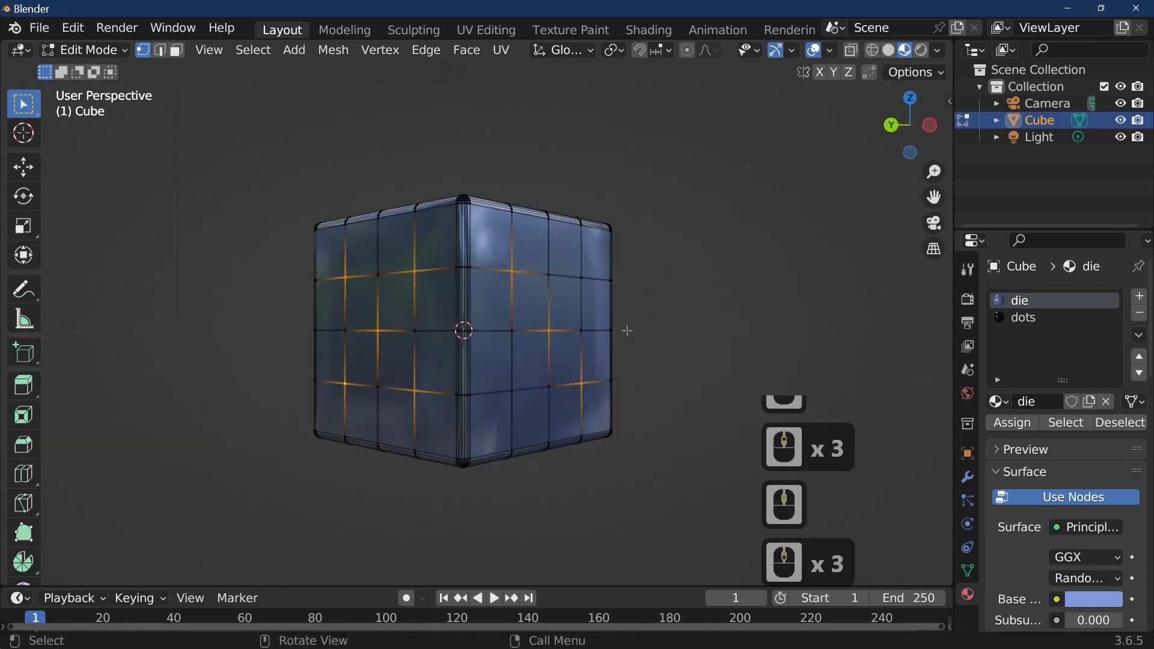
{"action": "key", "text": "ctrl"}
{"action": "key", "text": "ctrl+b"}
{"action": "left_click", "coordinate": [625, 322]}
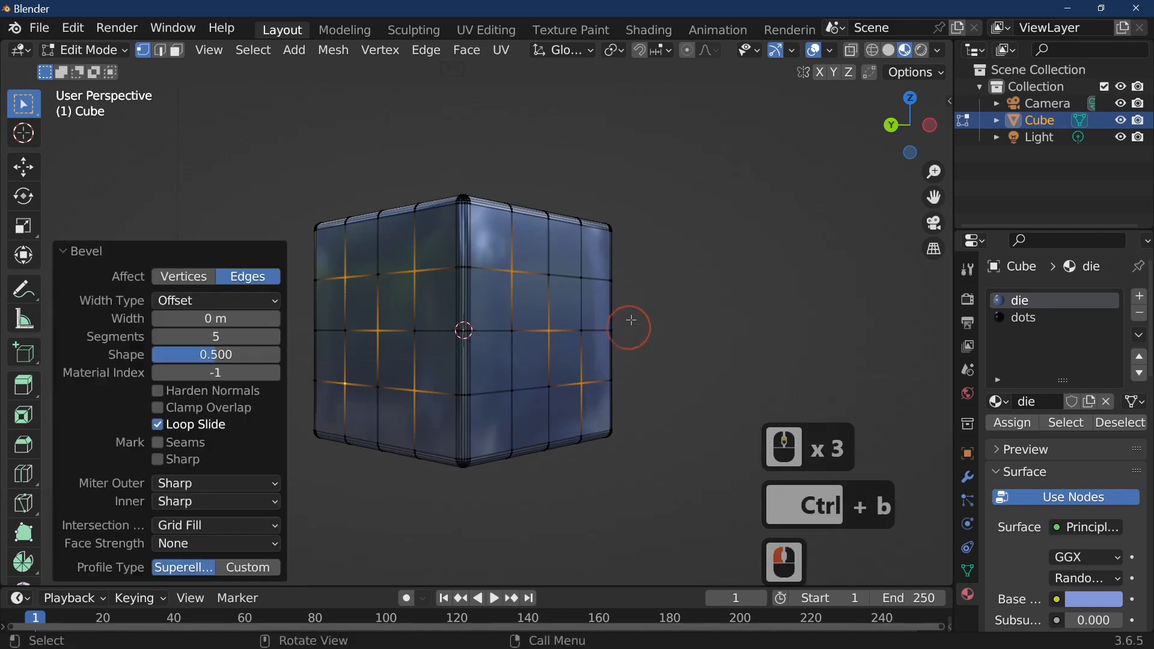
{"action": "left_click", "coordinate": [274, 318]}
{"action": "left_click", "coordinate": [274, 318]}
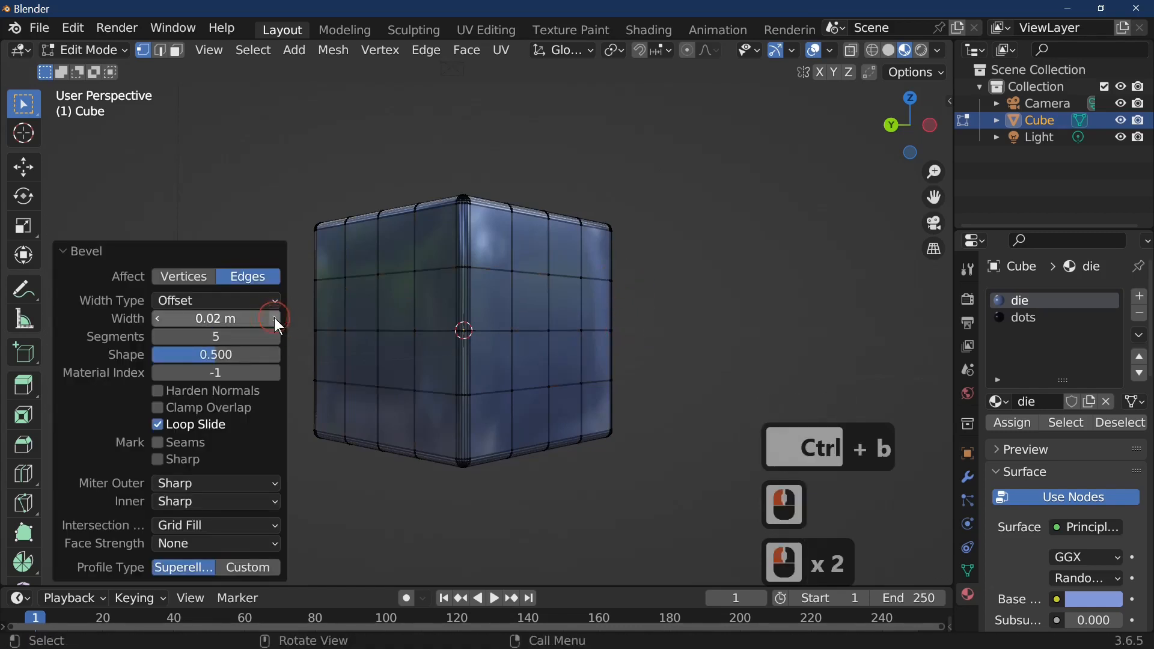
{"action": "left_click", "coordinate": [183, 276]}
{"action": "left_click", "coordinate": [184, 277]}
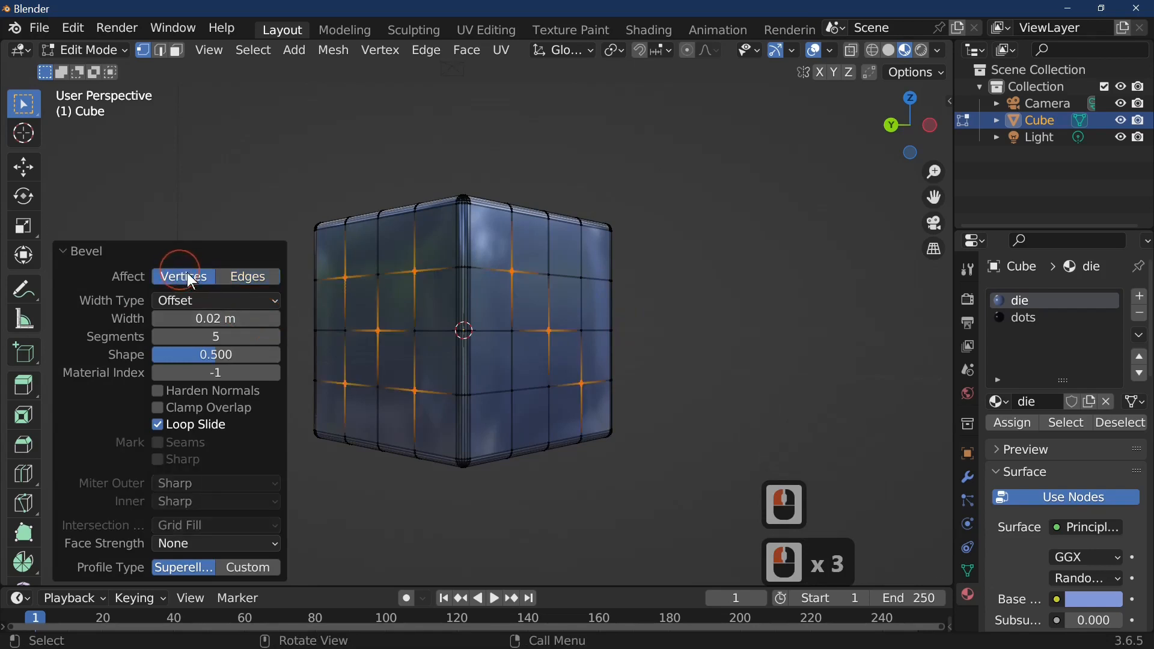
Set the vertex bevel's width to 0.06 m and its shape to 0.100 to round the dots.
{"action": "left_click", "coordinate": [276, 318]}
{"action": "left_click", "coordinate": [276, 317]}
{"action": "left_click", "coordinate": [277, 317]}
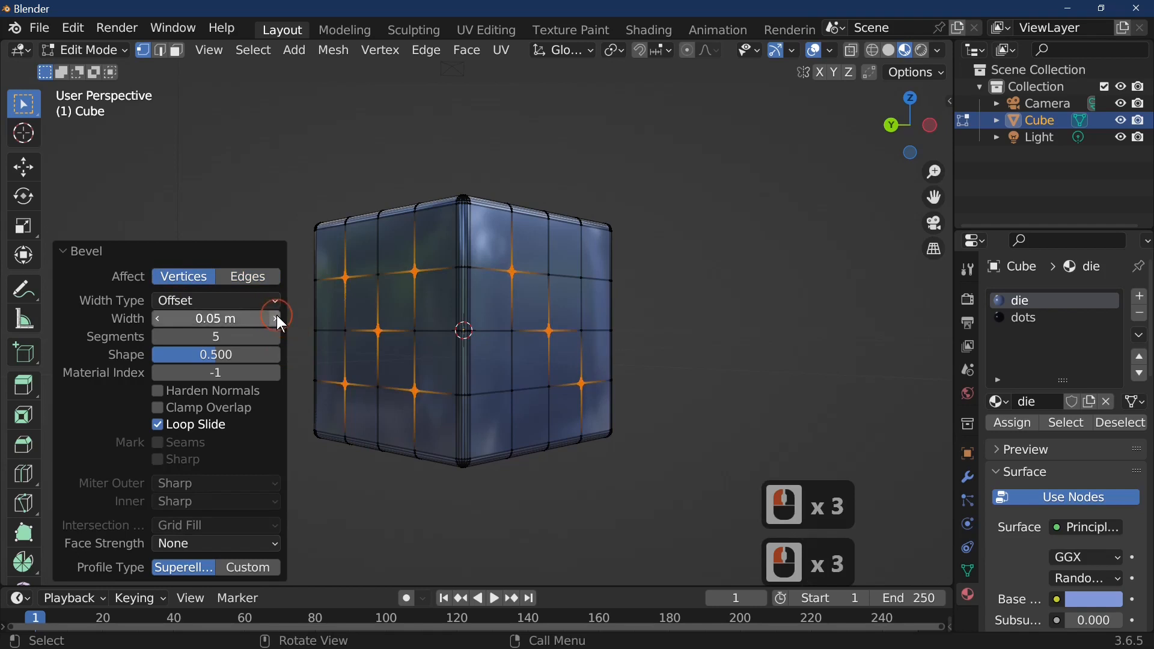
{"action": "left_click", "coordinate": [276, 317]}
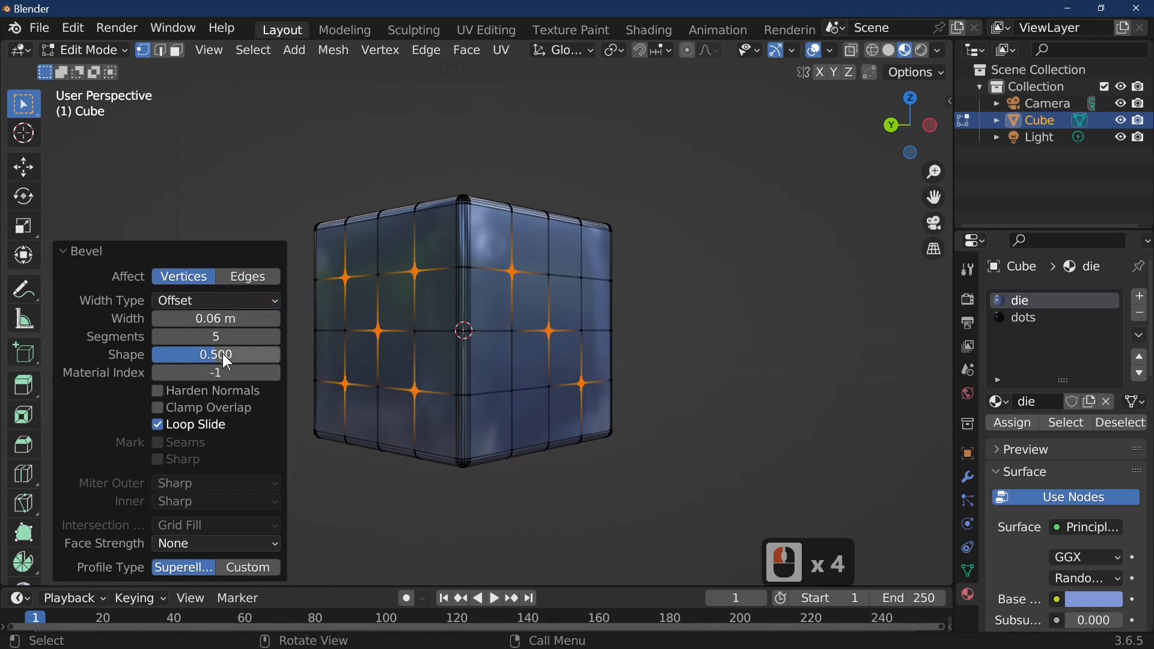
{"action": "left_click_drag", "start_coordinate": [222, 354], "coordinate": [185, 350]}
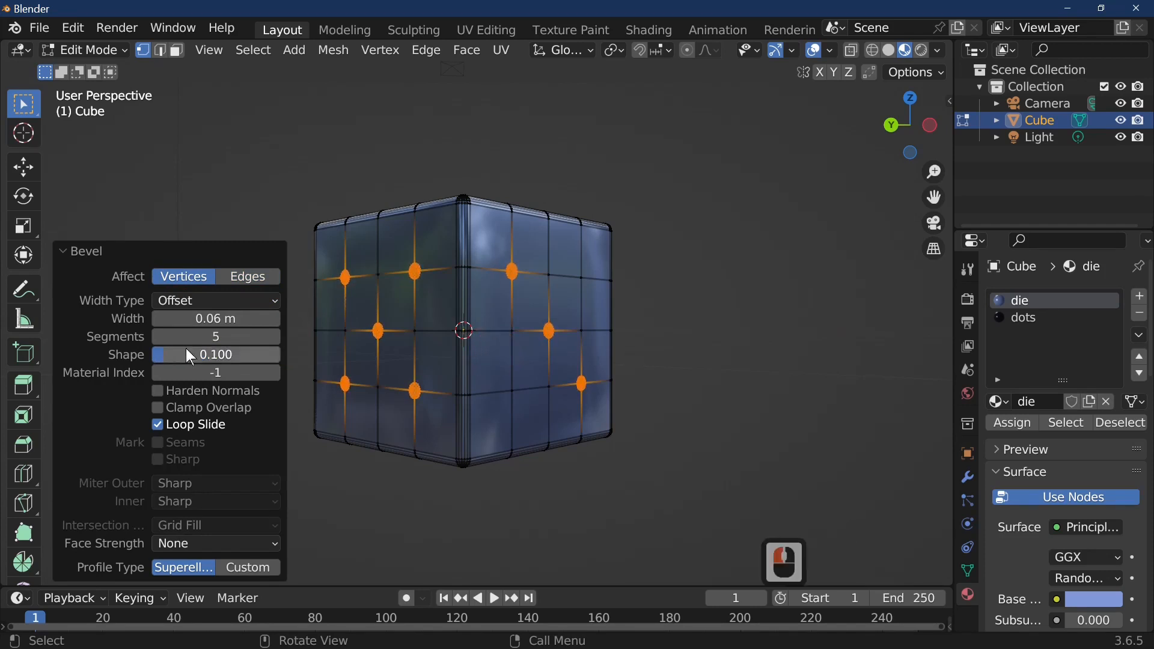
Enlarge the dots by raising the vertex bevel's width to 0.23 m.
{"action": "left_click", "coordinate": [275, 318]}
{"action": "left_click", "coordinate": [275, 319]}
{"action": "left_click", "coordinate": [274, 319]}
{"action": "left_click", "coordinate": [274, 319]}
{"action": "left_click", "coordinate": [274, 319]}
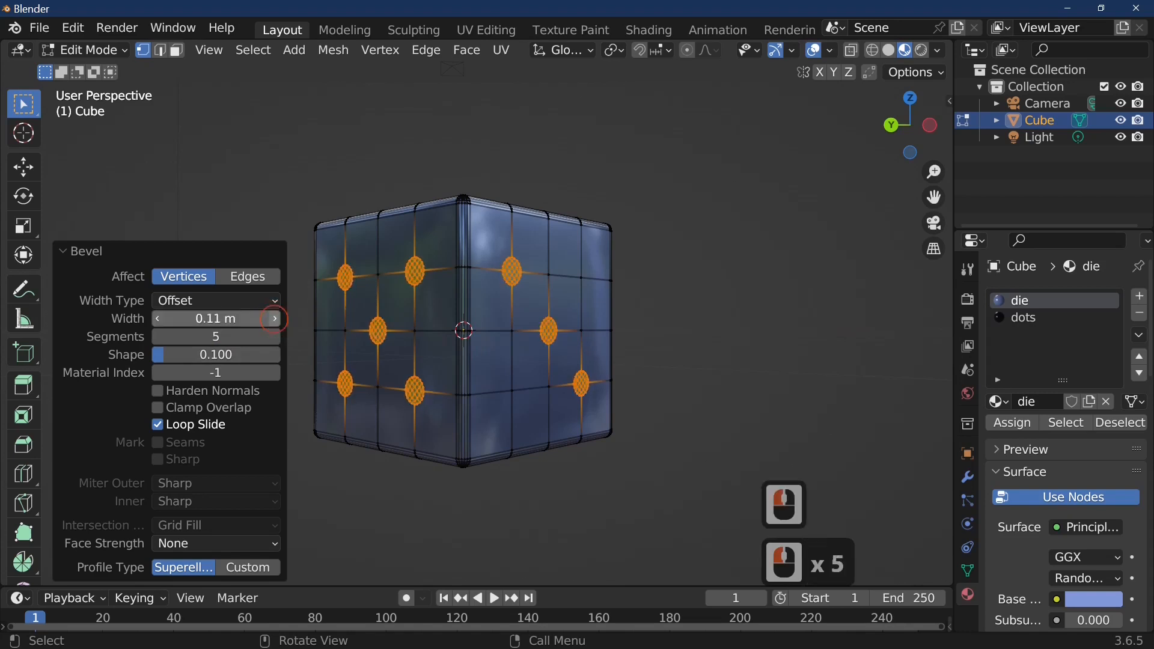
{"action": "left_click", "coordinate": [275, 318]}
{"action": "left_click", "coordinate": [274, 319]}
{"action": "left_click", "coordinate": [275, 318]}
{"action": "left_click", "coordinate": [275, 318]}
{"action": "left_click", "coordinate": [275, 319]}
{"action": "left_click", "coordinate": [275, 318]}
{"action": "left_click", "coordinate": [274, 319]}
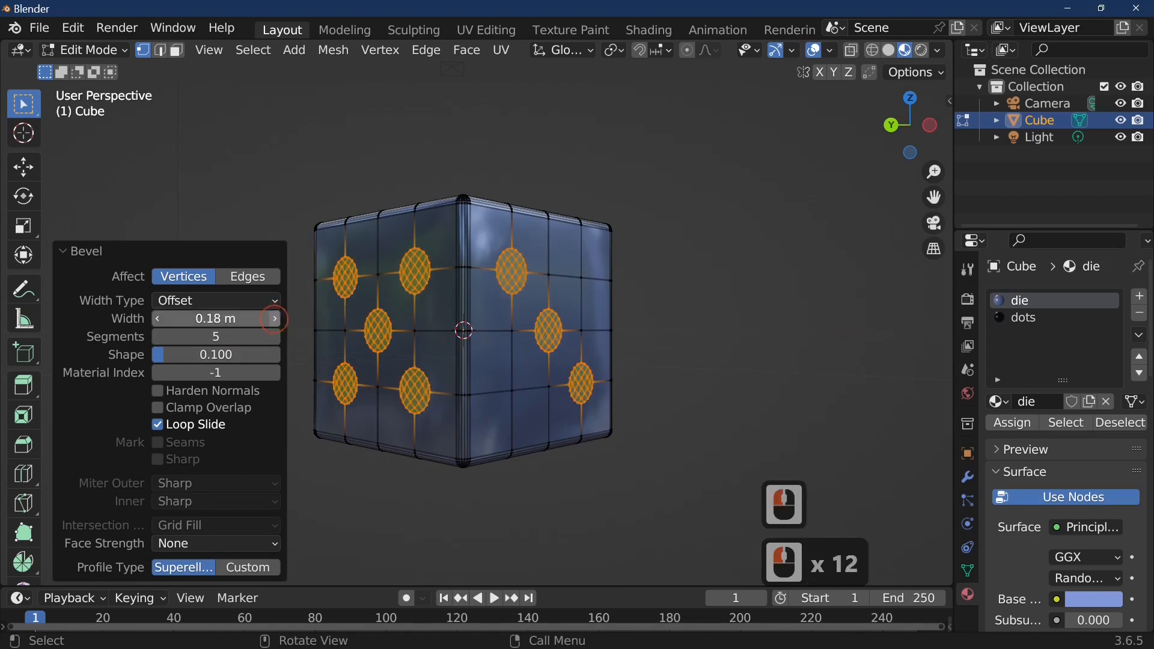
{"action": "left_click", "coordinate": [275, 318]}
{"action": "left_click", "coordinate": [275, 318]}
{"action": "left_click", "coordinate": [274, 318]}
{"action": "left_click", "coordinate": [274, 318]}
{"action": "left_click", "coordinate": [275, 318]}
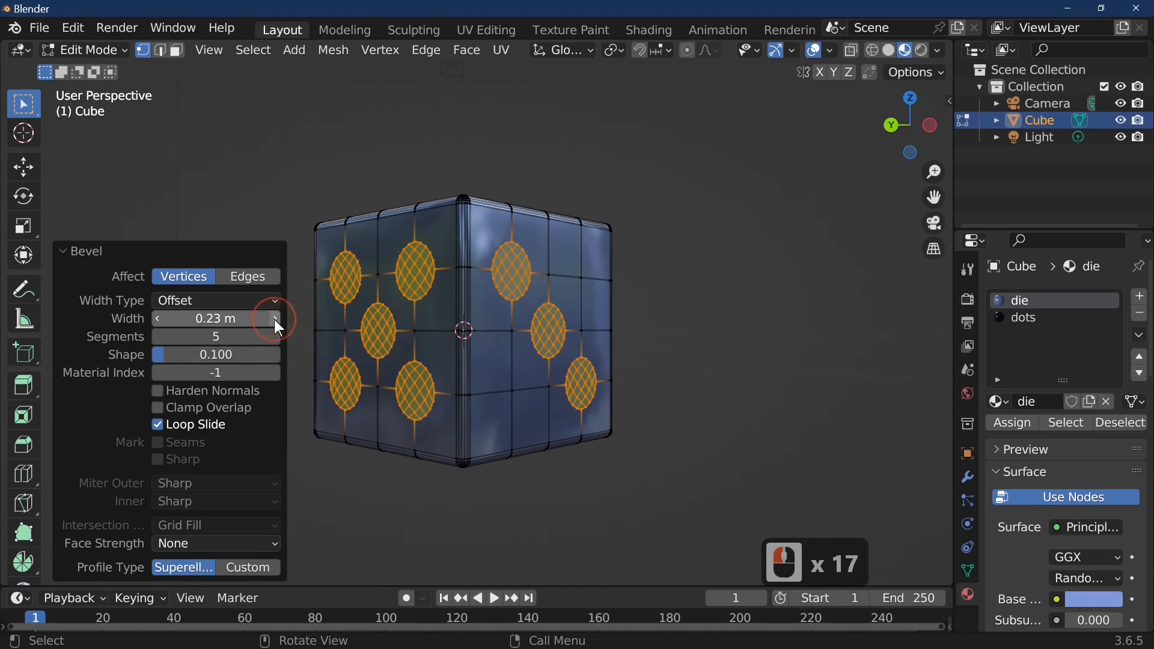
Reduce the bevel width to 0.2 m to separate the six dots on the bottom face.
{"action": "middle_click_drag", "start_coordinate": [645, 122], "coordinate": [368, 539]}
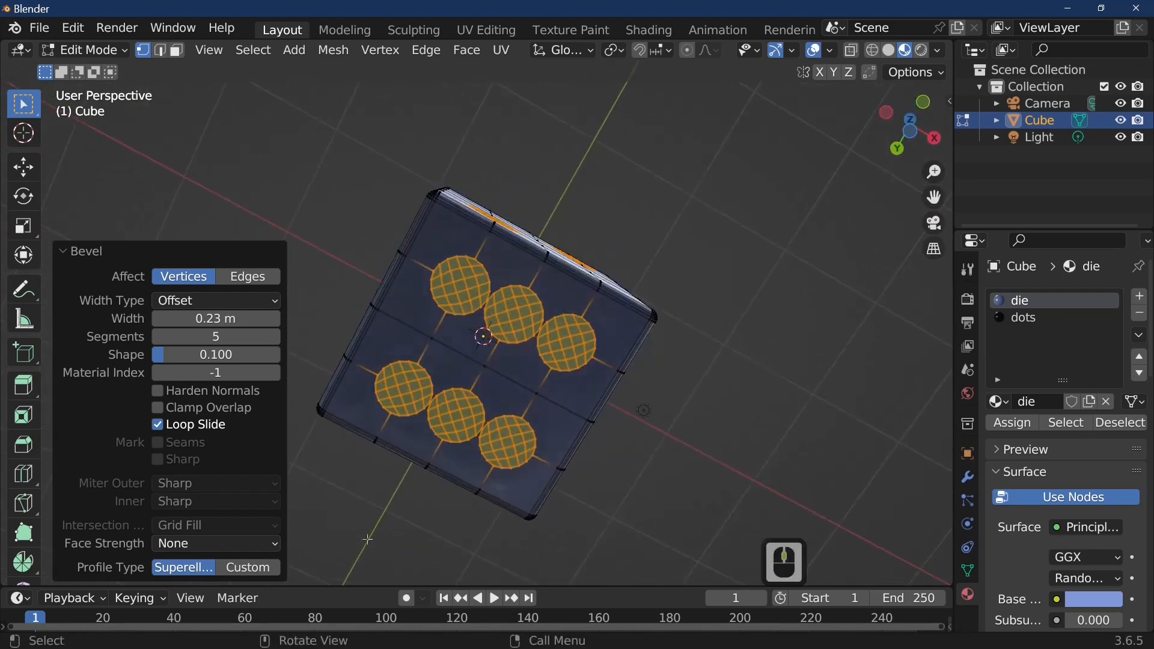
{"action": "left_click", "coordinate": [160, 322]}
{"action": "left_click", "coordinate": [160, 321]}
{"action": "left_click", "coordinate": [160, 321]}
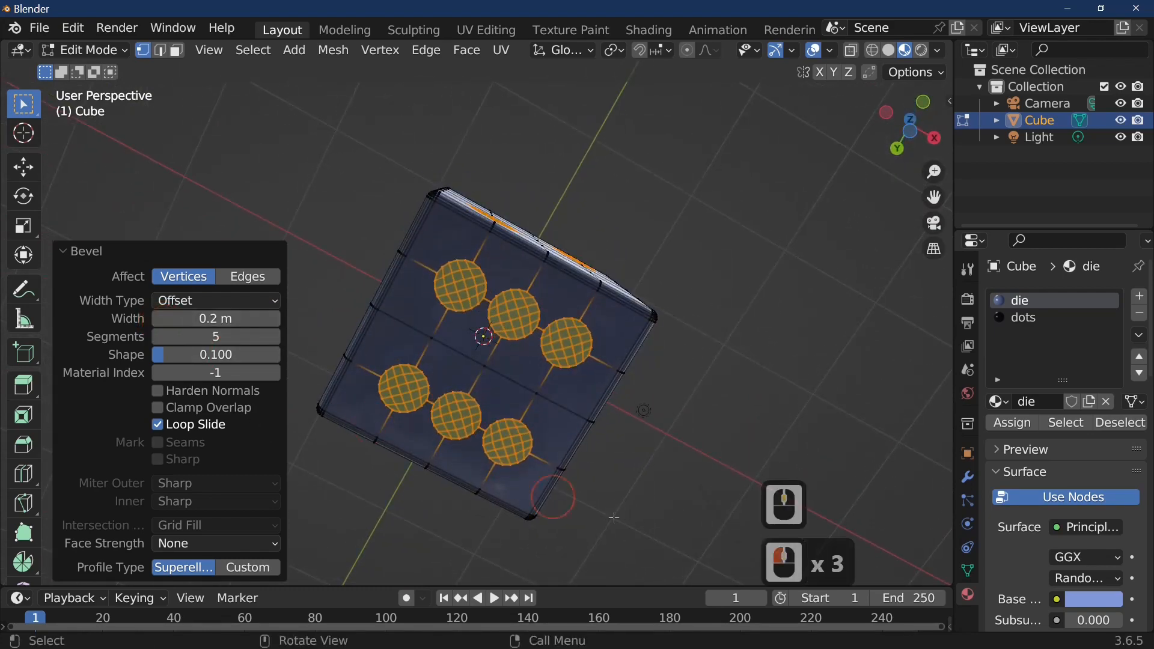
Switch to face selection mode and set the transform pivot point to Individual Origins.
{"action": "middle_click_drag", "start_coordinate": [725, 408], "coordinate": [812, 140]}
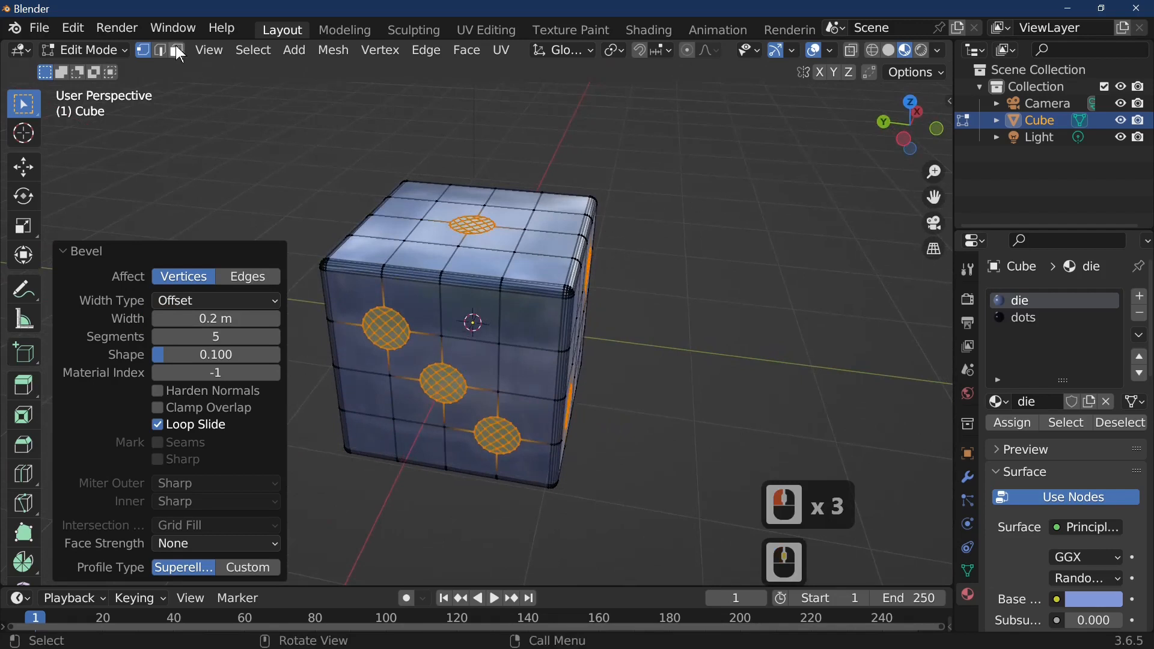
{"action": "left_click", "coordinate": [178, 51]}
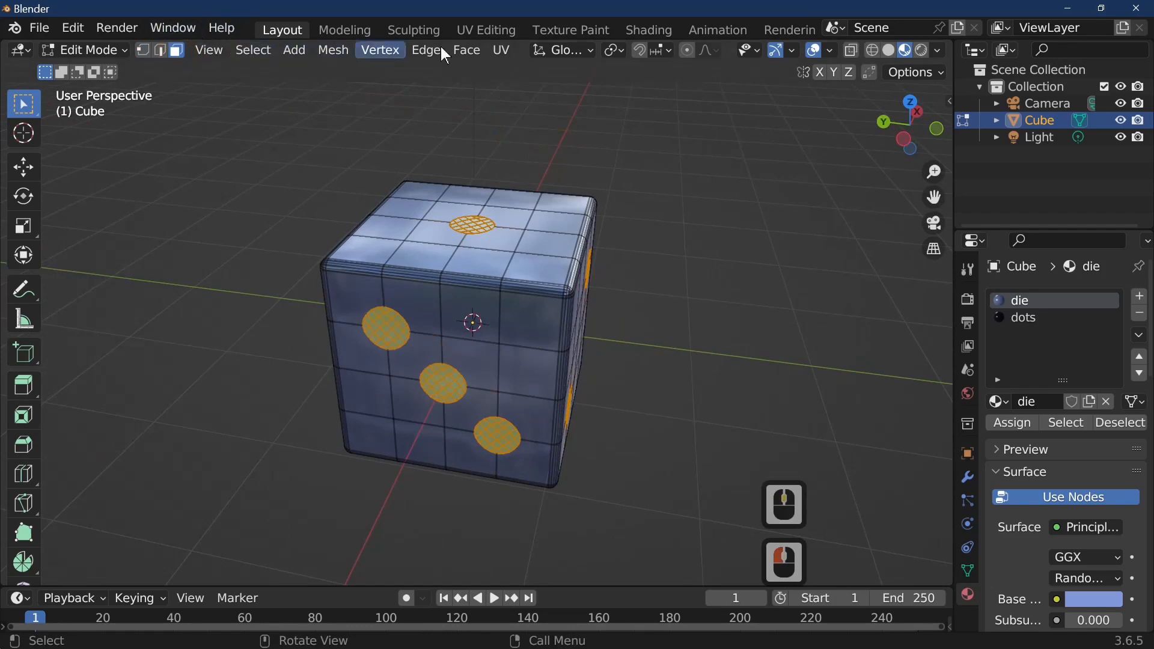
{"action": "left_click", "coordinate": [615, 52]}
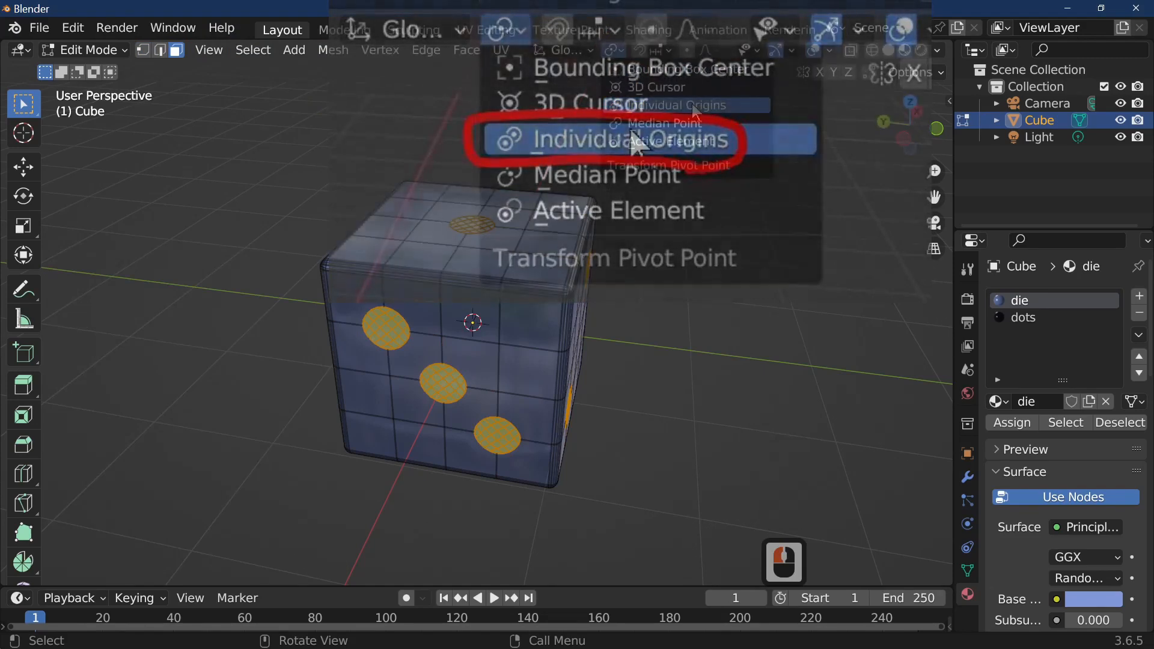
{"action": "left_click", "coordinate": [691, 103]}
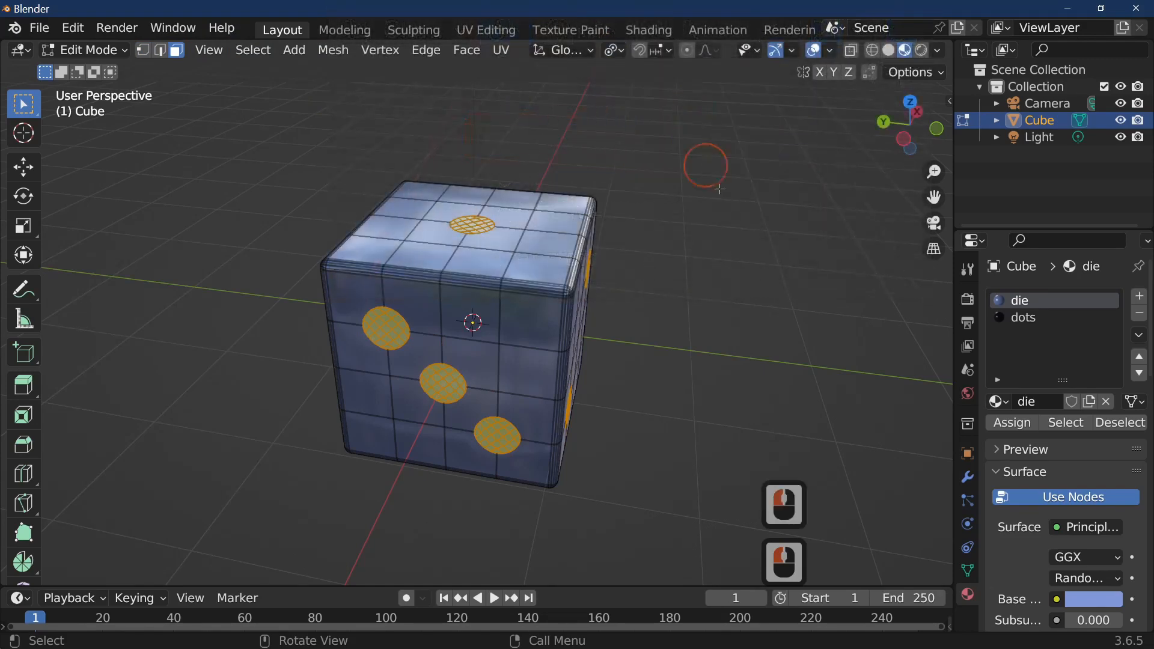
Extrude the selected dot faces in place twice, scaling each extrusion down to about 0.92.
{"action": "middle_click_drag", "start_coordinate": [732, 227], "coordinate": [784, 312]}
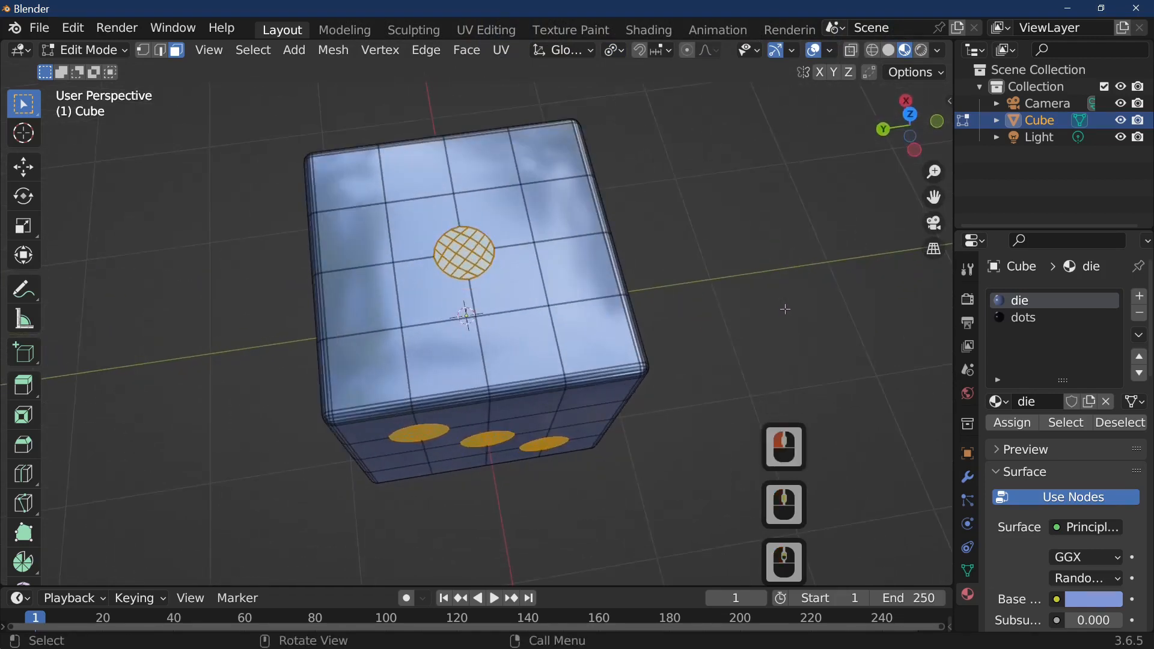
{"action": "key", "text": "e"}
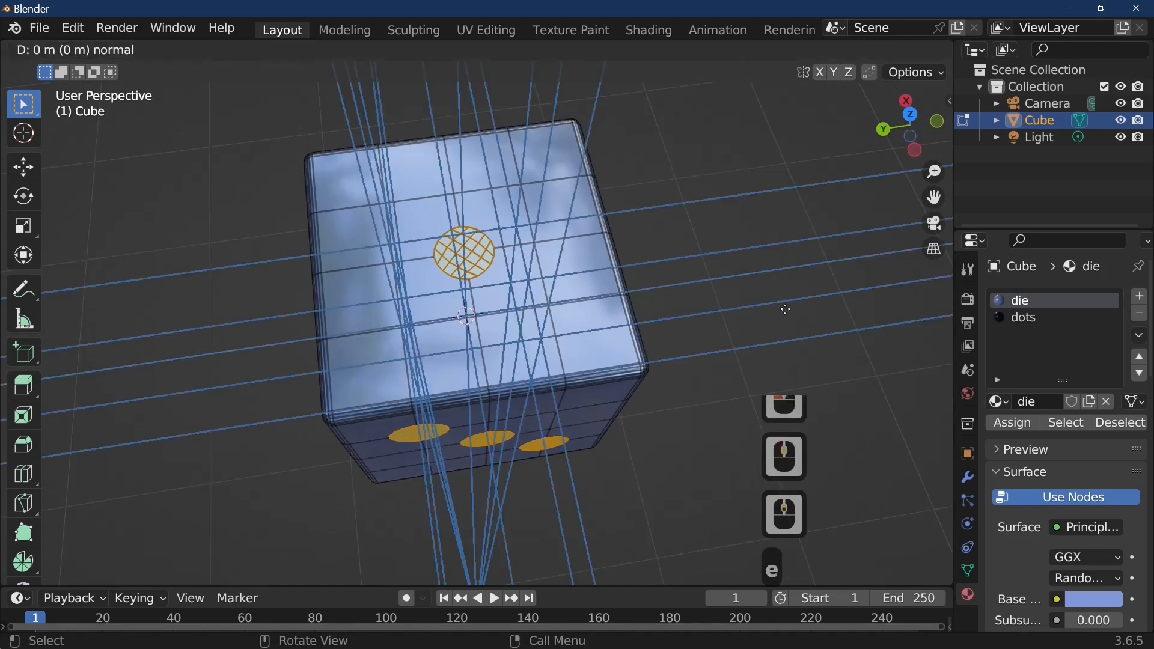
{"action": "key", "text": "s"}
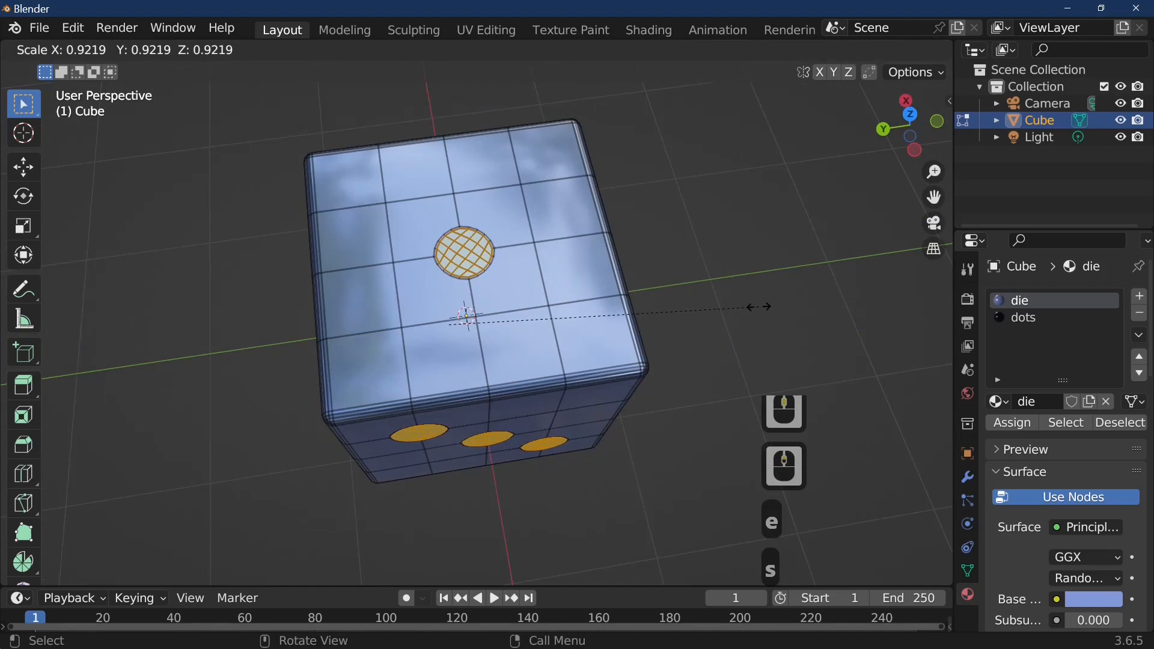
{"action": "left_click", "coordinate": [759, 306]}
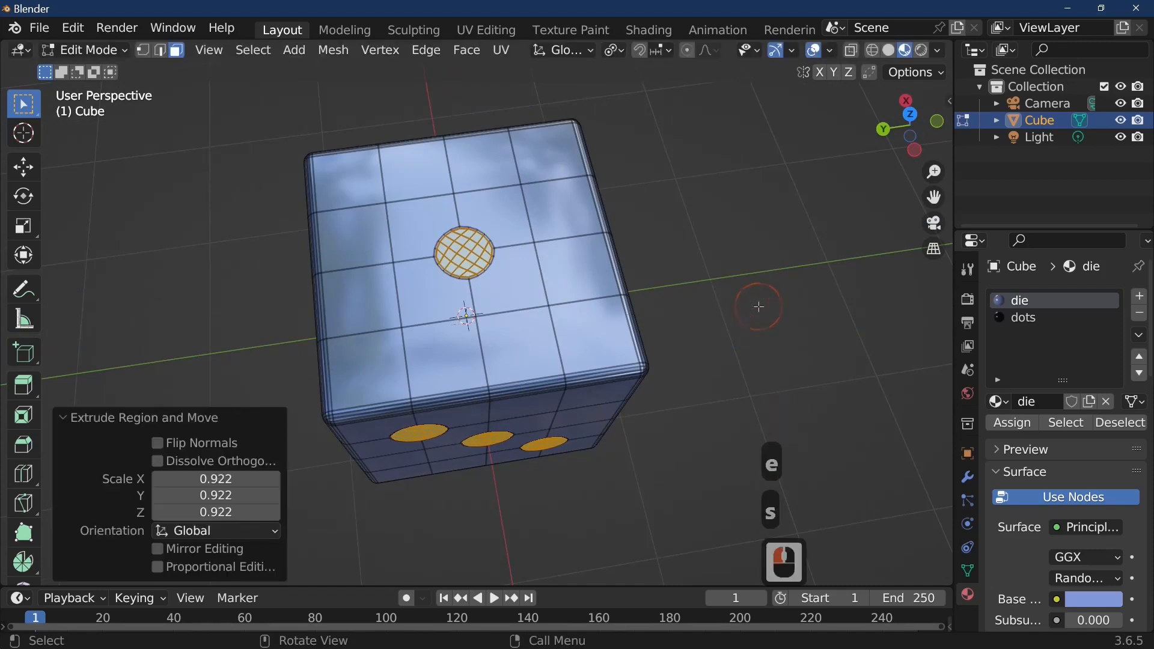
{"action": "key", "text": "e"}
{"action": "key", "text": "s"}
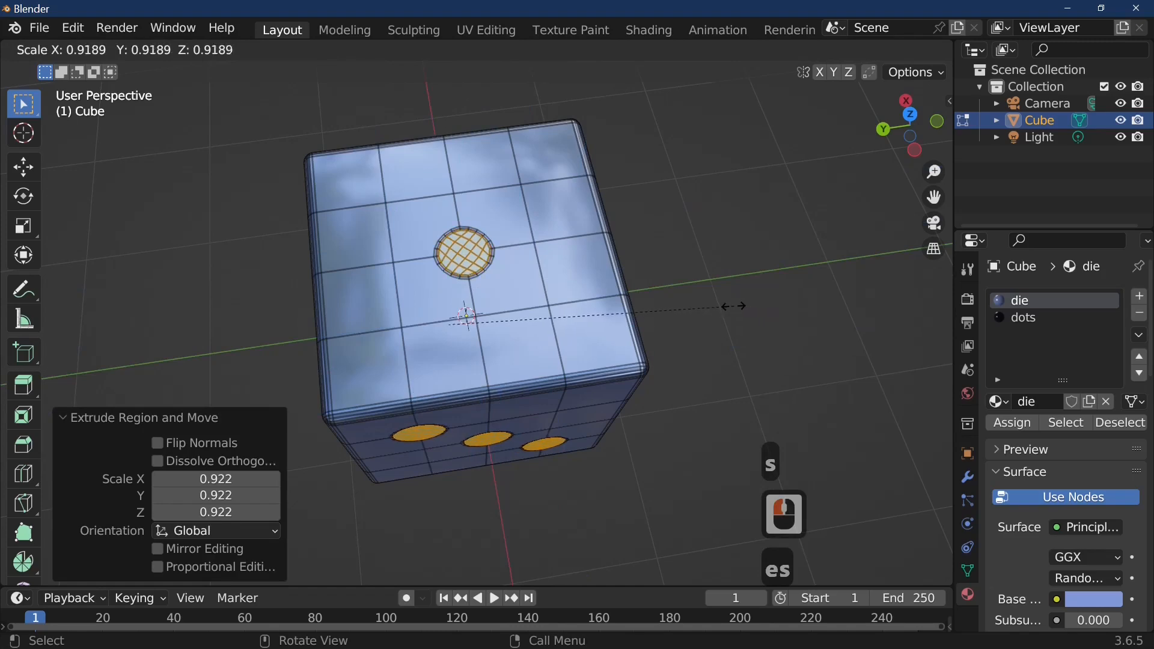
{"action": "left_click", "coordinate": [733, 306]}
Extrude the dot faces along their normals into the die with an offset of about -0.029 m.
{"action": "middle_click_drag", "start_coordinate": [740, 300], "coordinate": [716, 203]}
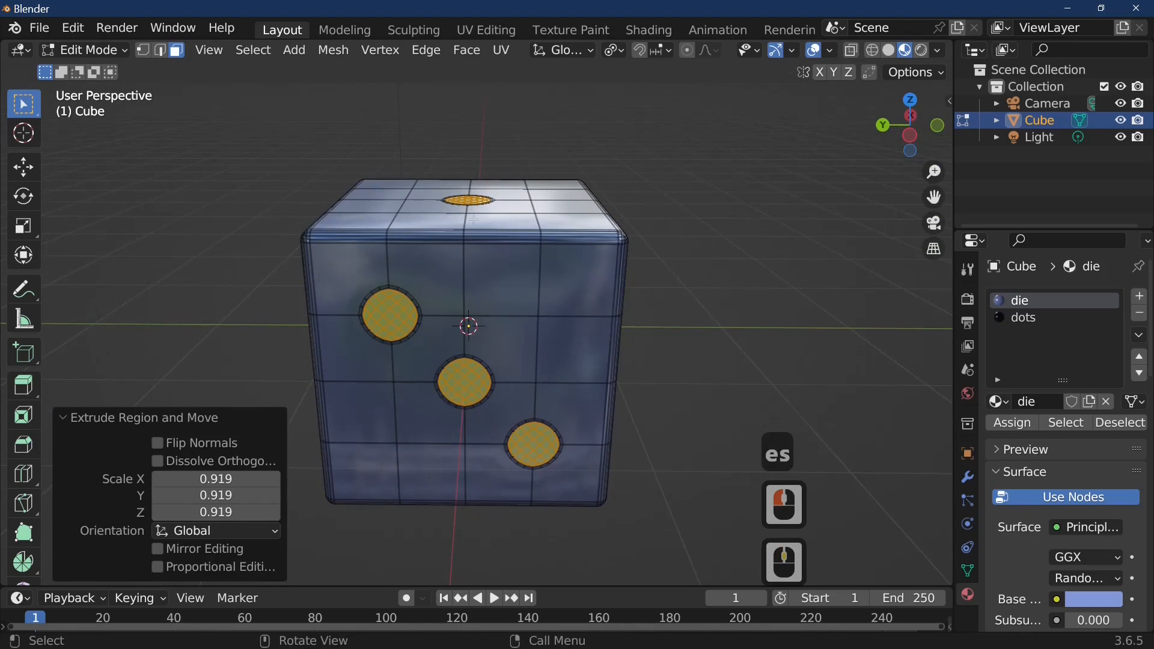
{"action": "right_click", "coordinate": [480, 200]}
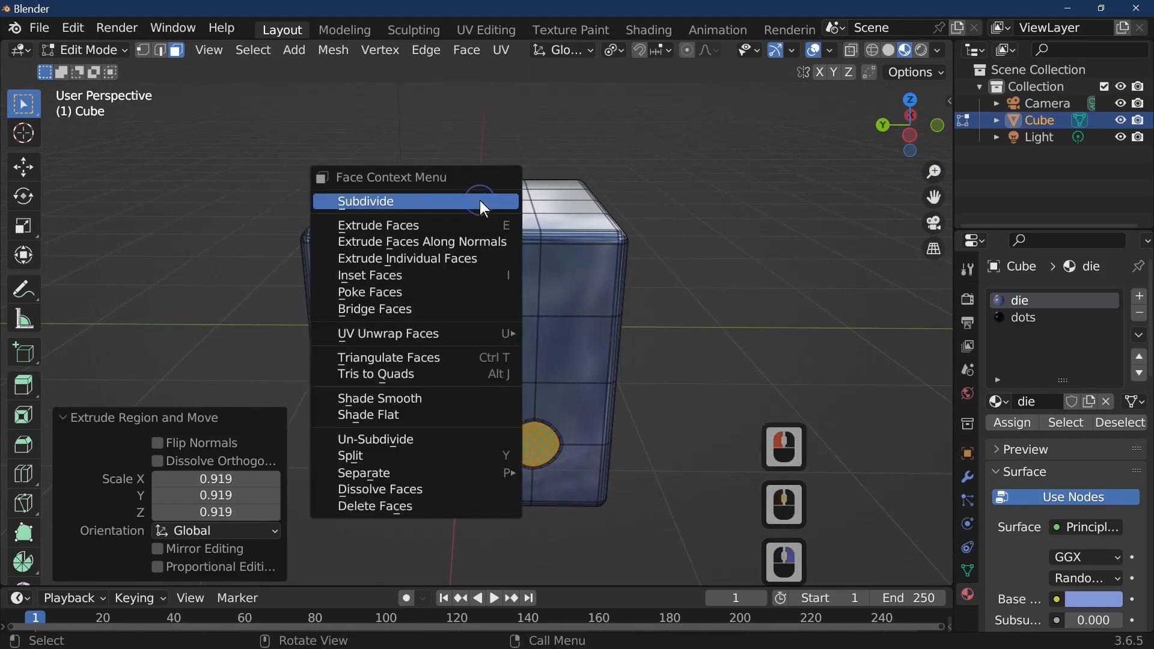
{"action": "left_click", "coordinate": [478, 240]}
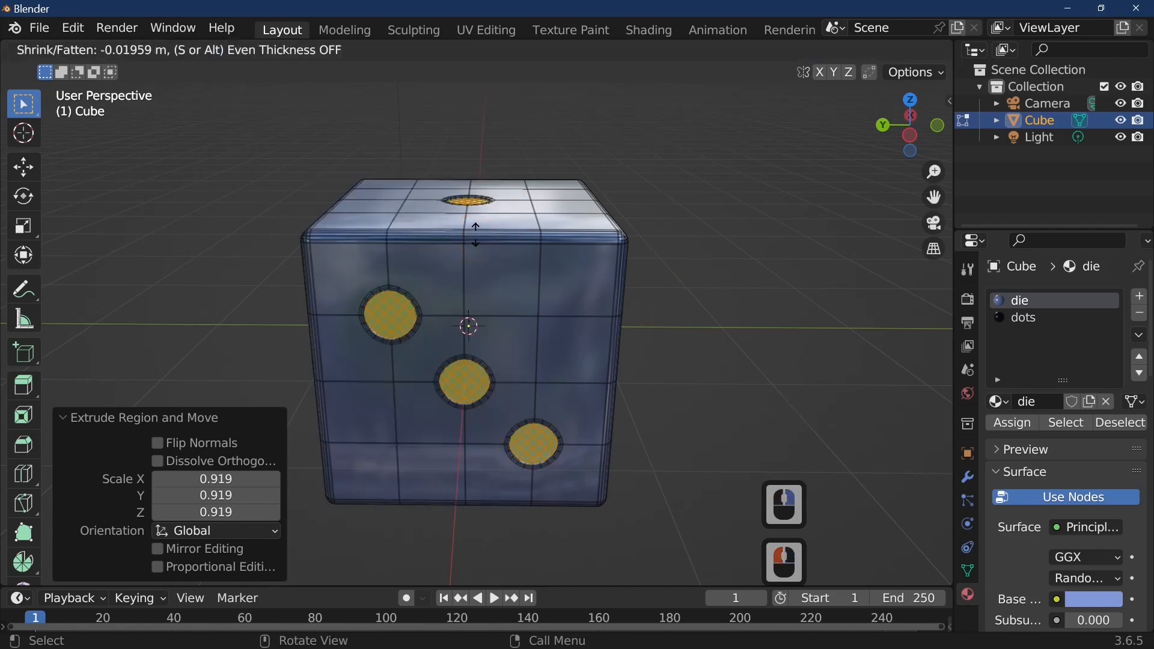
{"action": "left_click", "coordinate": [476, 235]}
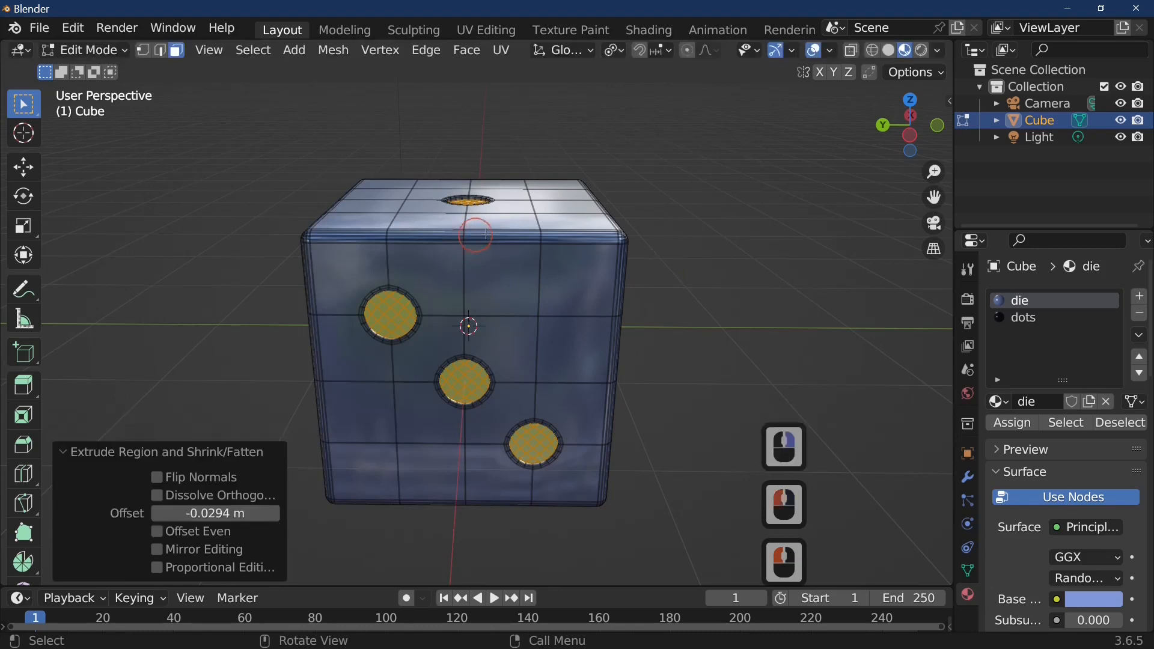
Scale the recessed dot faces to about 0.843, and extrude them in place again scaled to about 0.795.
{"action": "middle_click_drag", "start_coordinate": [658, 229], "coordinate": [675, 291]}
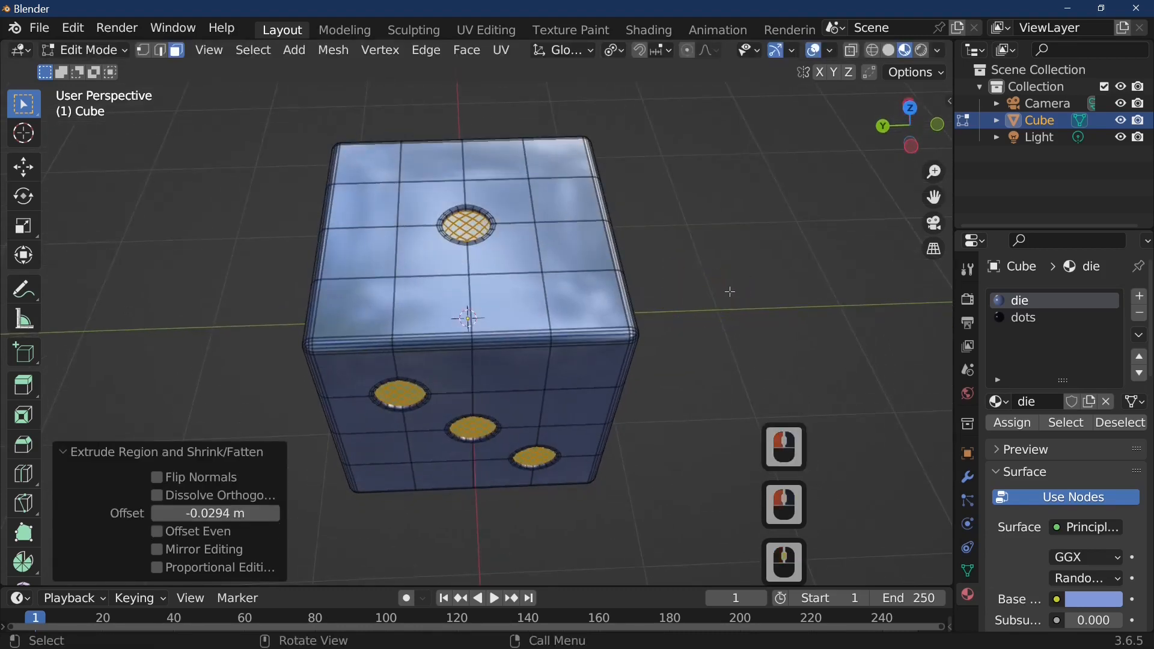
{"action": "key", "text": "s"}
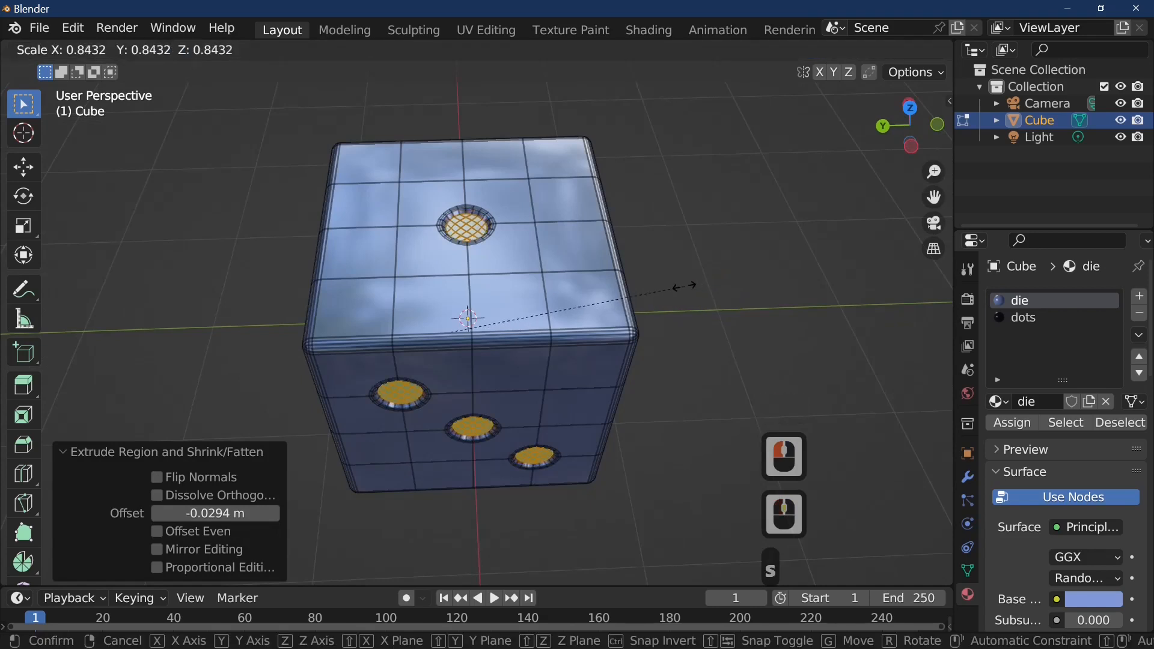
{"action": "left_click", "coordinate": [685, 286]}
{"action": "key", "text": "e"}
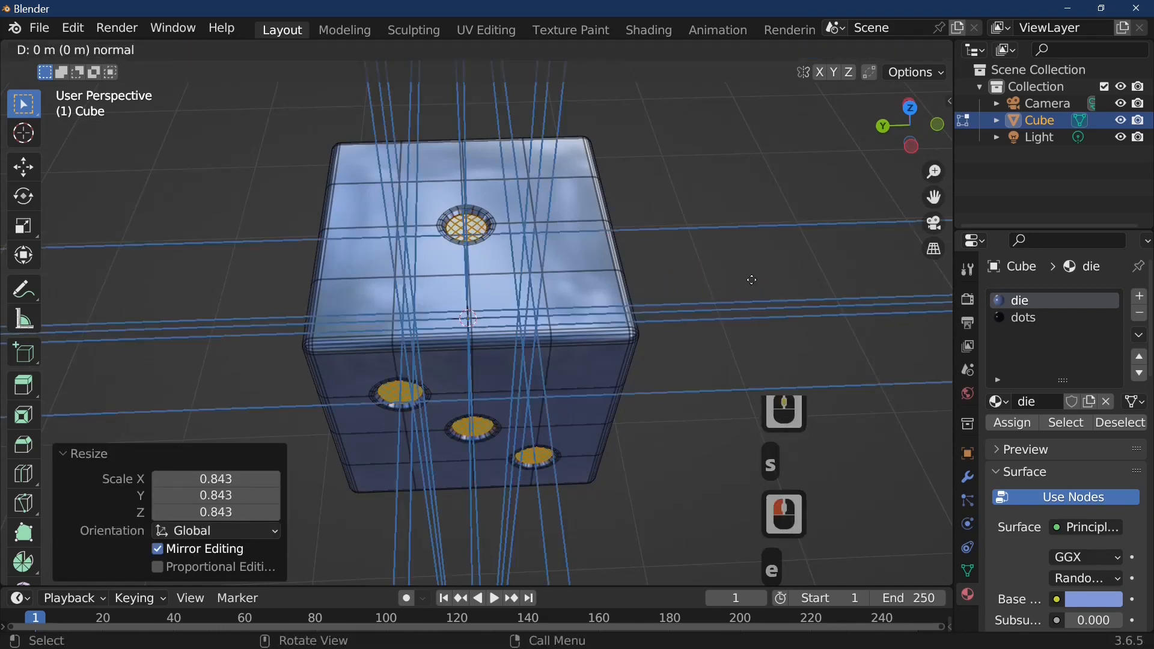
{"action": "key", "text": "s"}
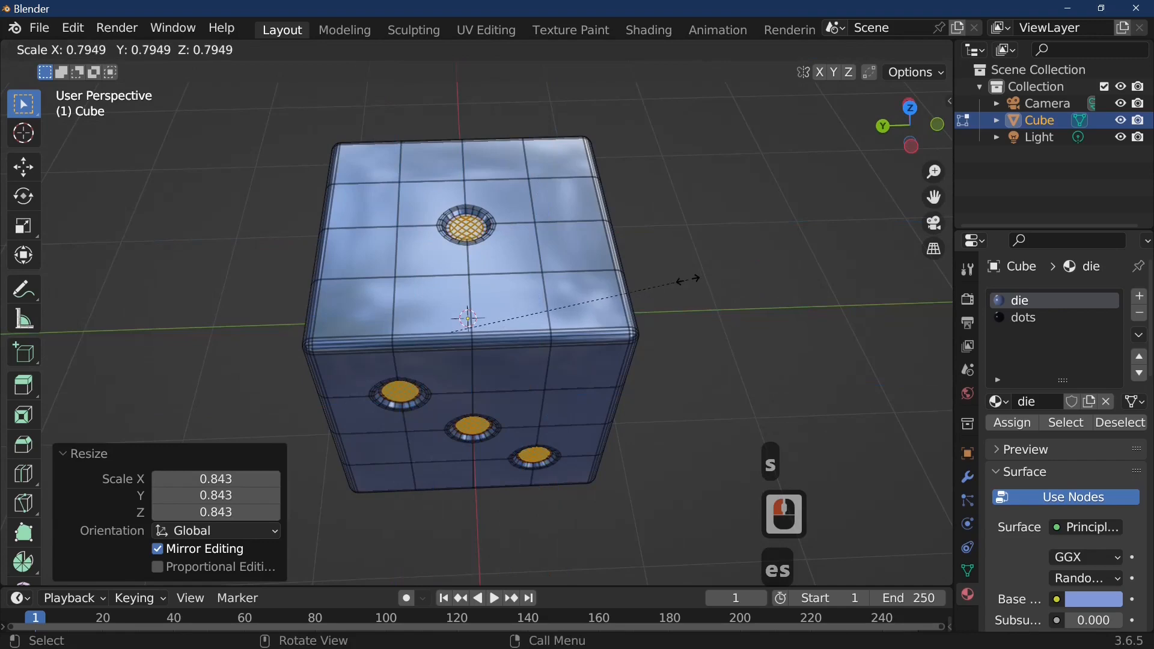
{"action": "left_click", "coordinate": [688, 280]}
Grow the face selection by two steps to include the recessed walls of the dots.
{"action": "middle_click_drag", "start_coordinate": [714, 294], "coordinate": [635, 215]}
{"action": "scroll", "coordinate": [666, 270], "scroll_direction": "up", "scroll_amount": 4}
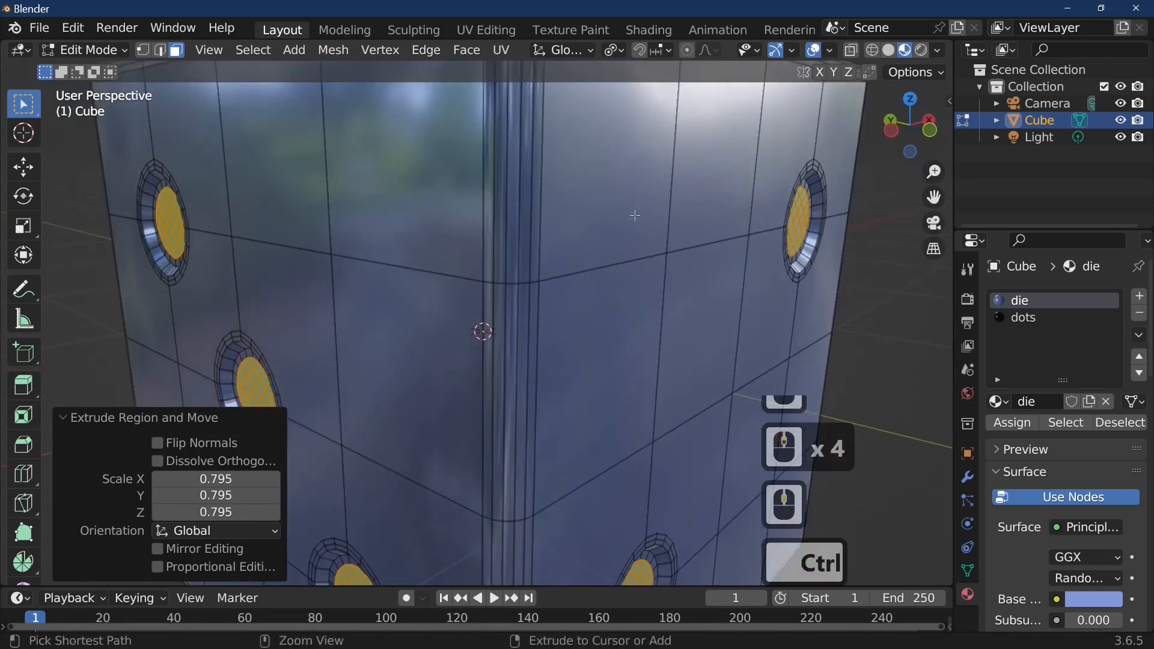
{"action": "key", "text": "ctrl+KP_Add"}
{"action": "key", "text": "ctrl+KP_Add"}
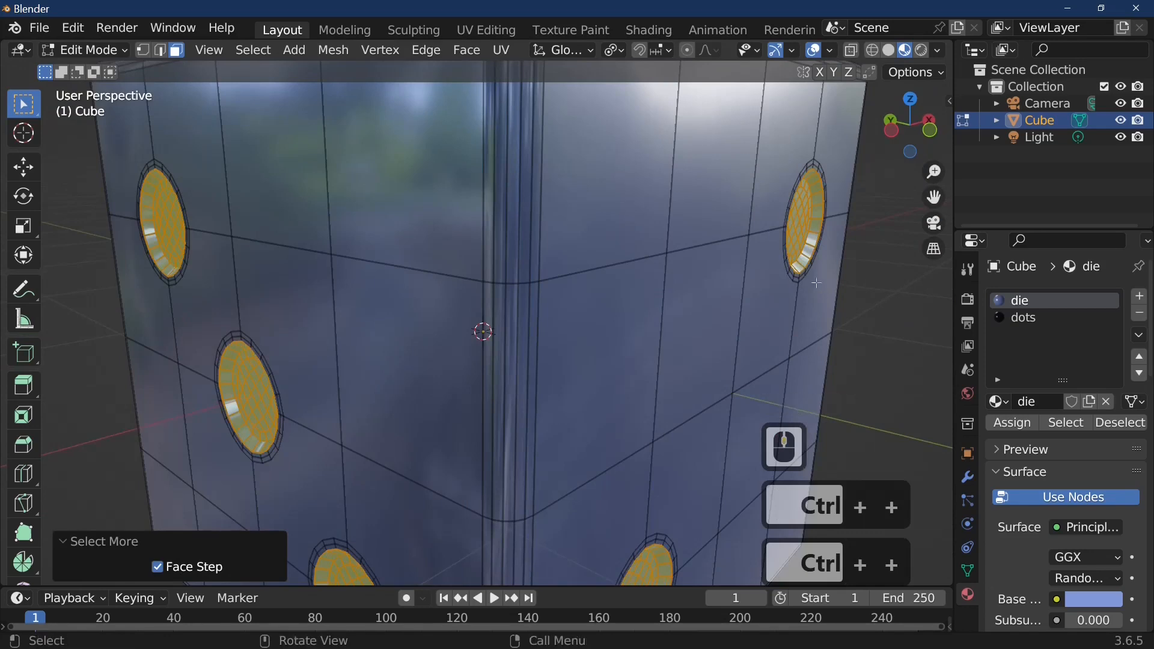
Assign the dots material to the selected recessed dot faces.
{"action": "middle_click_drag", "start_coordinate": [754, 276], "coordinate": [832, 305]}
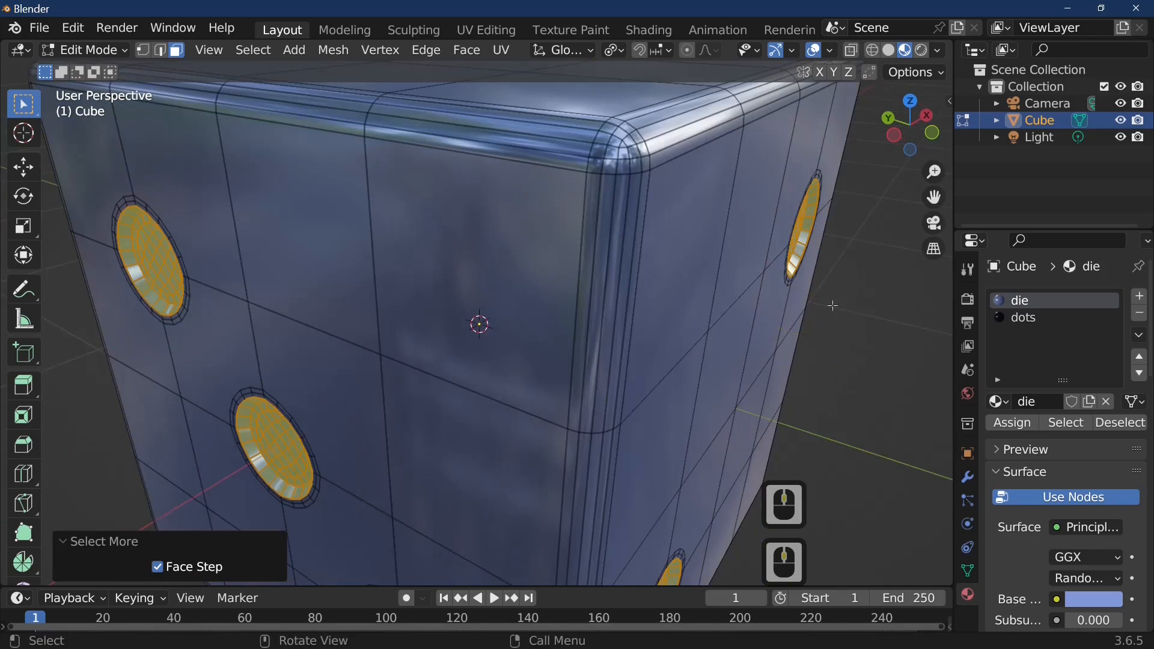
{"action": "left_click", "coordinate": [1017, 318]}
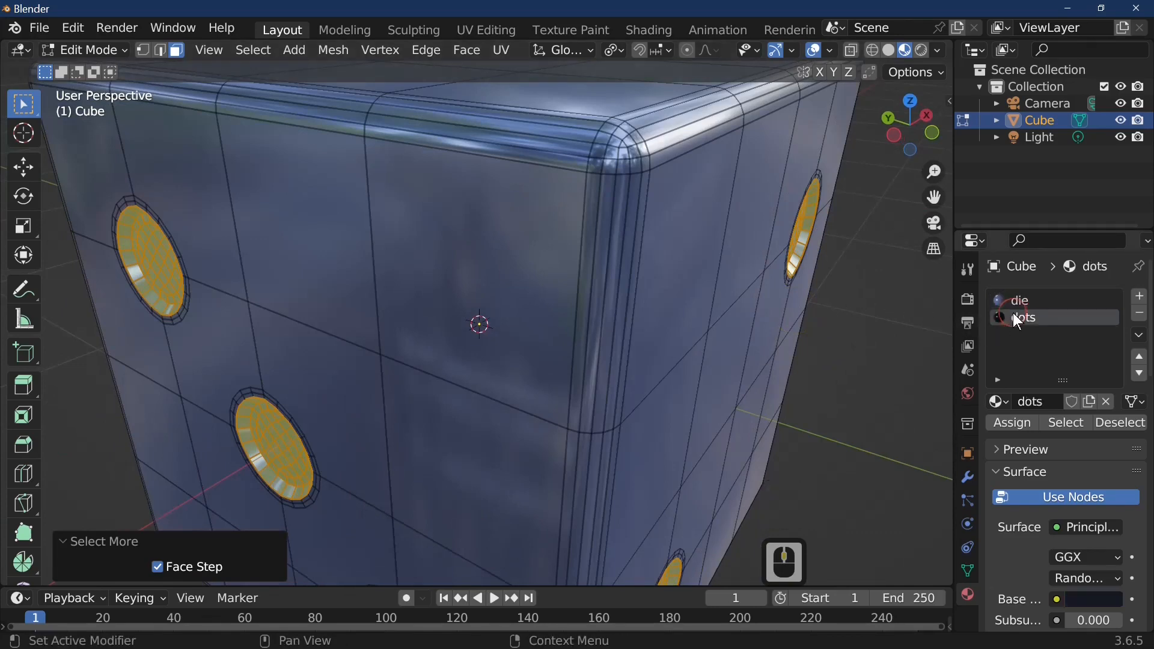
{"action": "left_click", "coordinate": [1013, 423]}
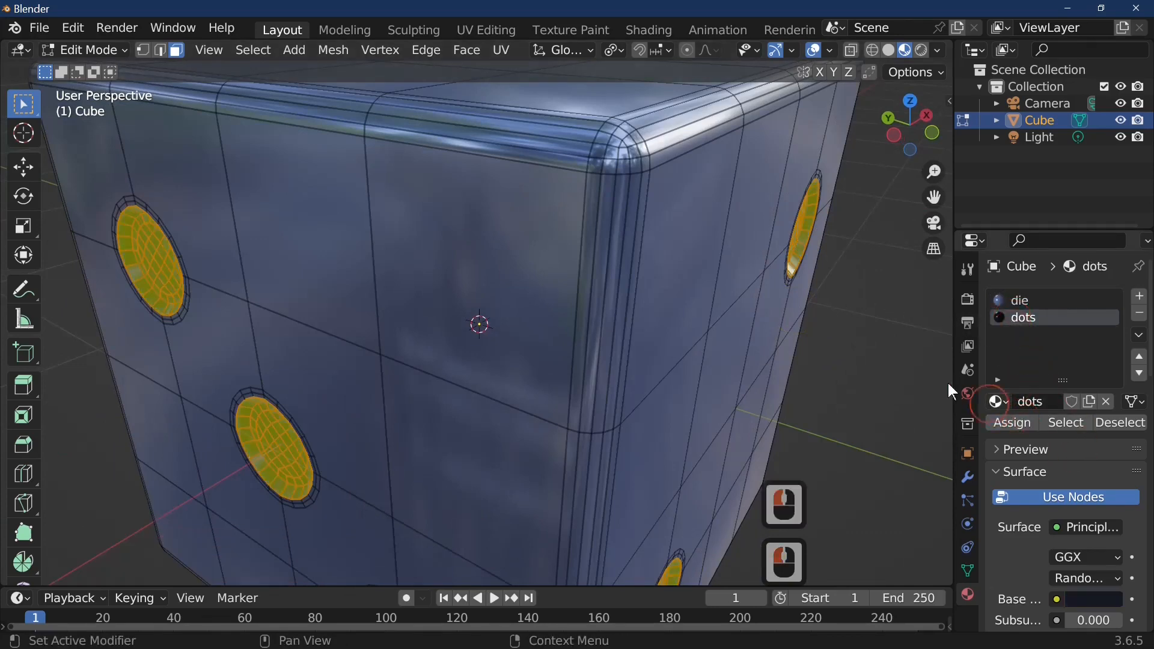
Return to Object Mode and inspect the finished dots on the die's faces up close.
{"action": "middle_click_drag", "start_coordinate": [947, 384], "coordinate": [622, 263]}
{"action": "scroll", "coordinate": [622, 263], "scroll_direction": "down", "scroll_amount": 5}
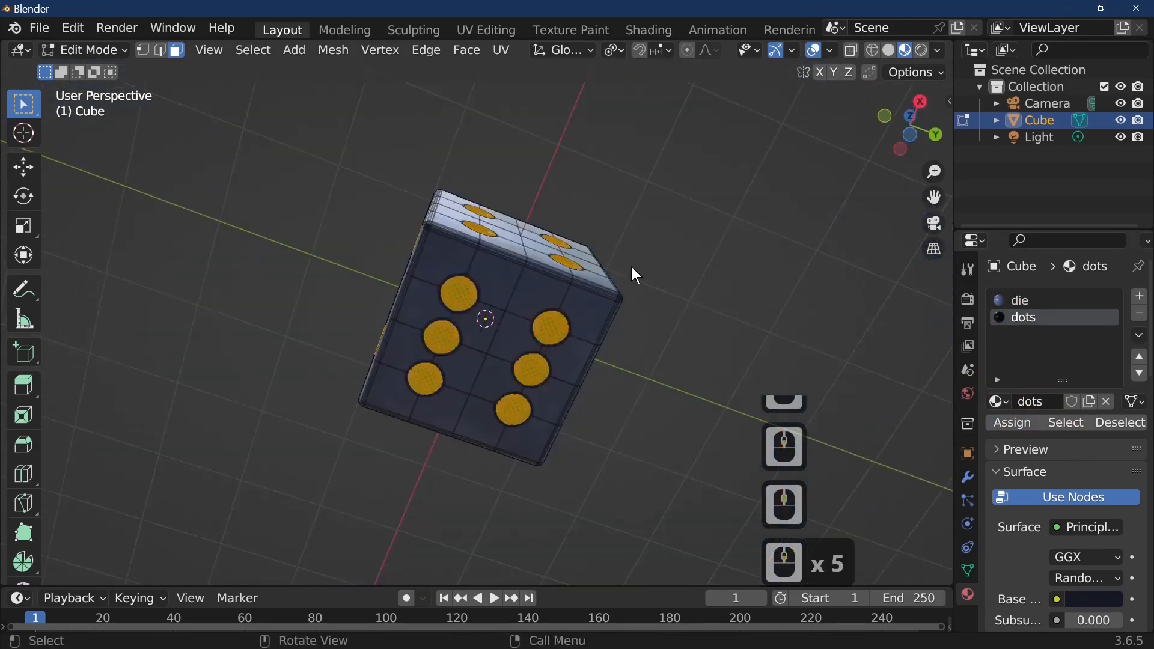
{"action": "key", "text": "Tab"}
{"action": "middle_click_drag", "start_coordinate": [620, 304], "coordinate": [585, 525]}
{"action": "scroll", "coordinate": [598, 441], "scroll_direction": "up", "scroll_amount": 5}
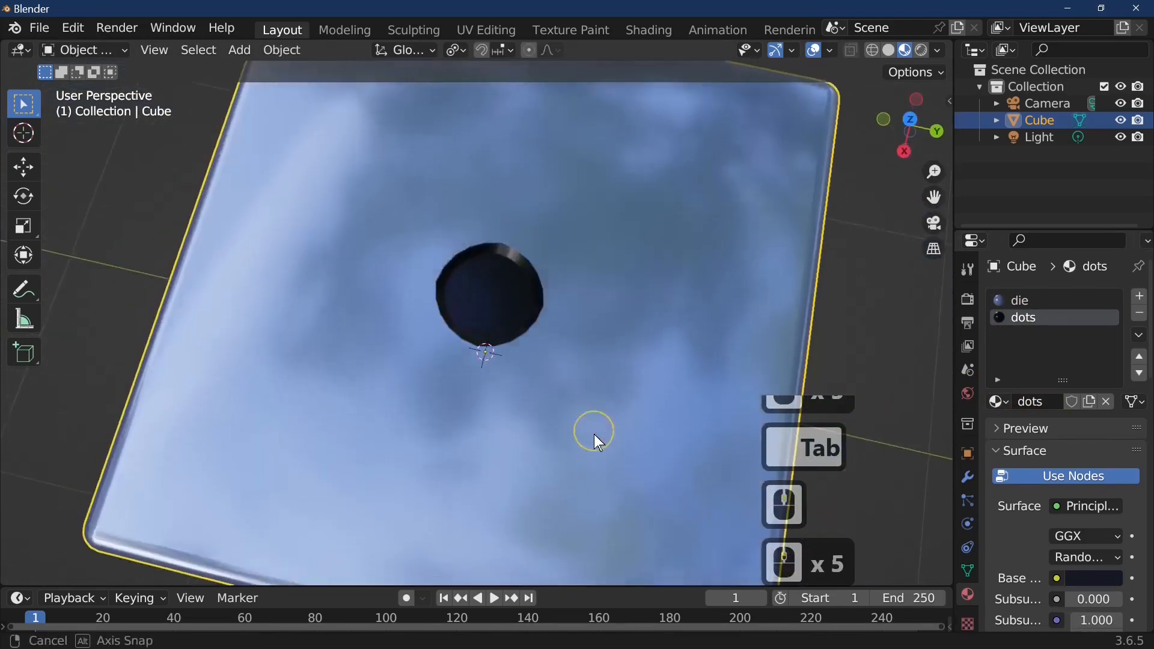
{"action": "scroll", "coordinate": [594, 434], "scroll_direction": "up", "scroll_amount": 4}
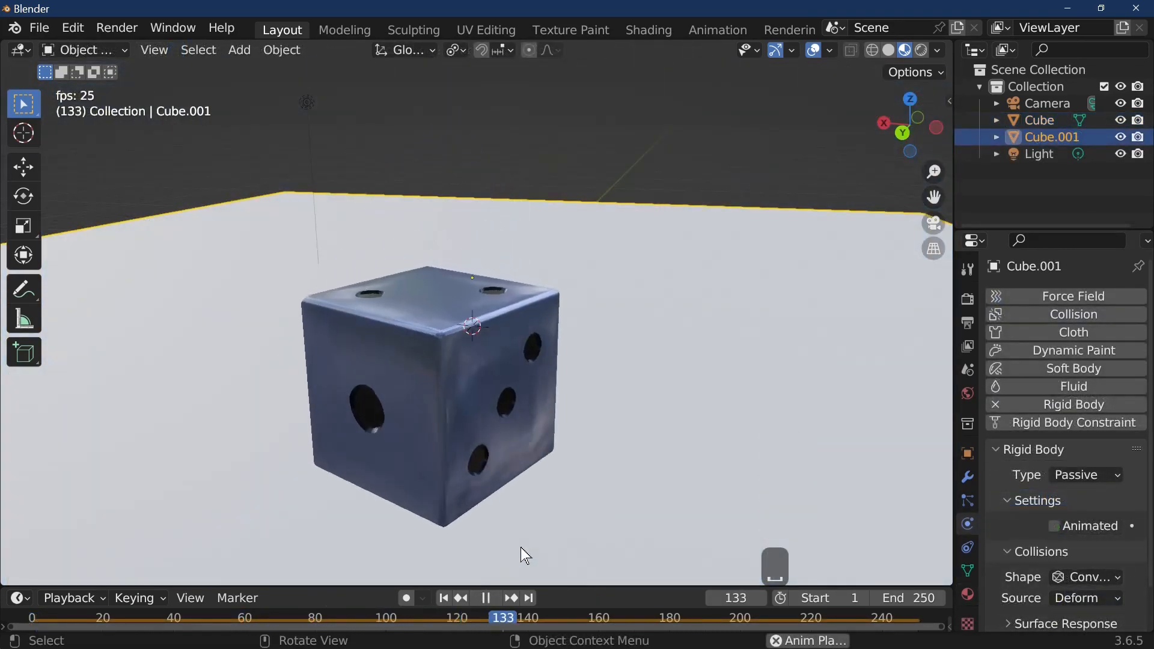
Stop the playback of the die's rigid body animation.
{"action": "key", "text": "space"}
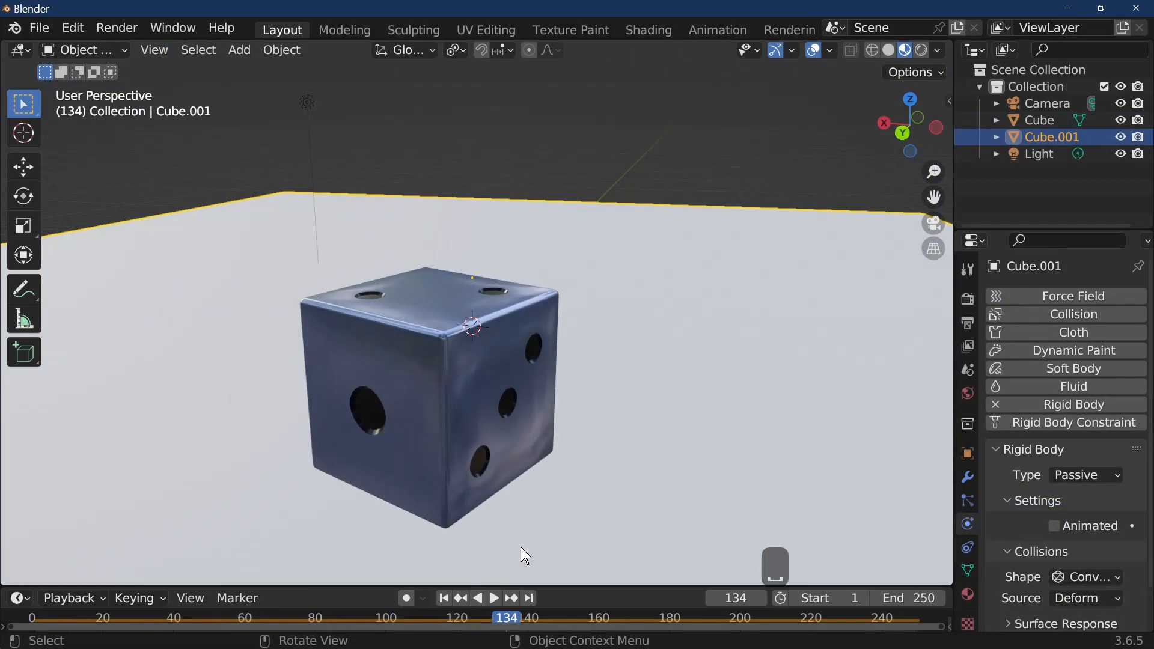